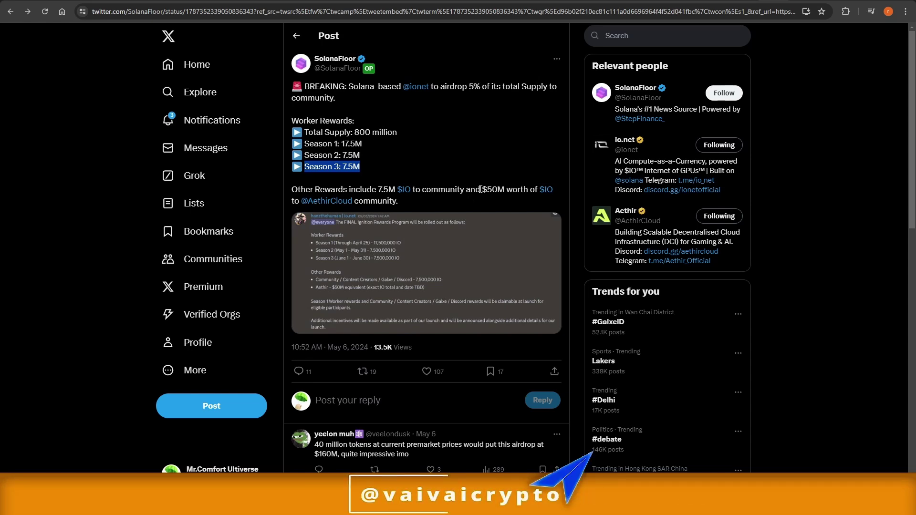
{"action": "scroll", "coordinate": [480, 191], "scroll_direction": "down", "scroll_amount": 1}
{"action": "scroll", "coordinate": [480, 195], "scroll_direction": "up", "scroll_amount": 1}
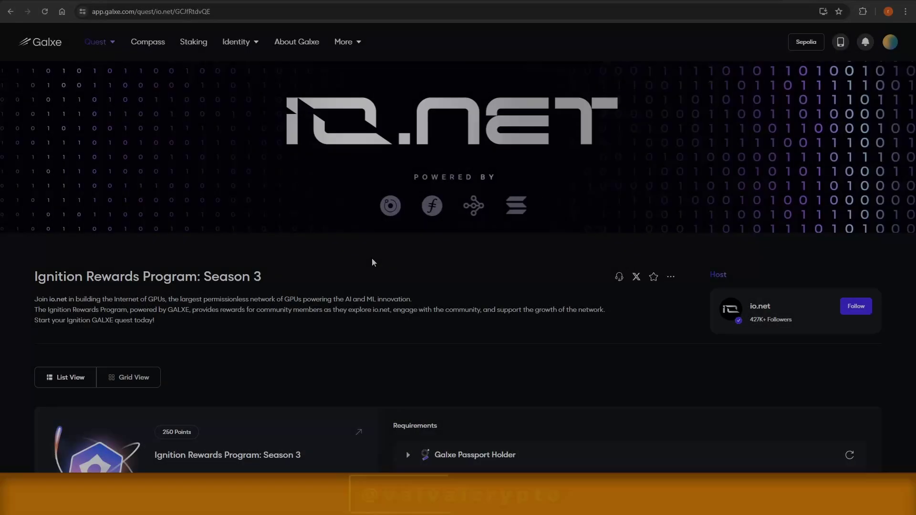
Expand the complete requirements list of the Ignition Rewards Program: Season 3 quest on io.net's Galxe page.
{"action": "left_click_drag", "start_coordinate": [262, 277], "coordinate": [38, 278]}
{"action": "left_click", "coordinate": [317, 277]}
{"action": "scroll", "coordinate": [317, 275], "scroll_direction": "down", "scroll_amount": 5}
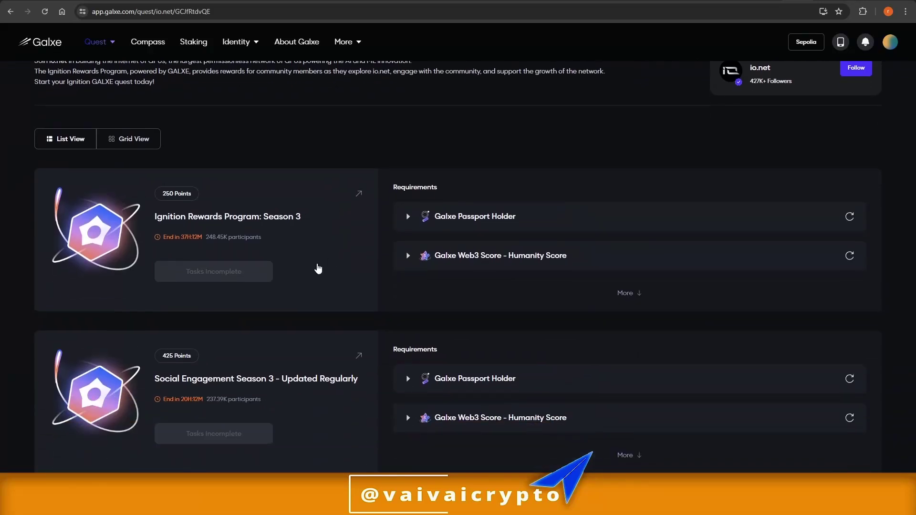
{"action": "left_click", "coordinate": [622, 293]}
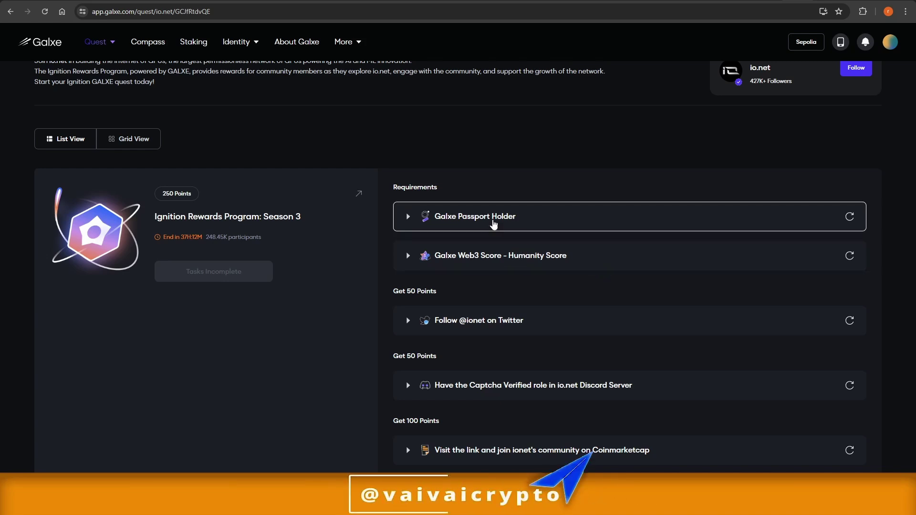
Open the Galxe account profile and go to the Galxe Score minting page.
{"action": "scroll", "coordinate": [730, 135], "scroll_direction": "up", "scroll_amount": 5}
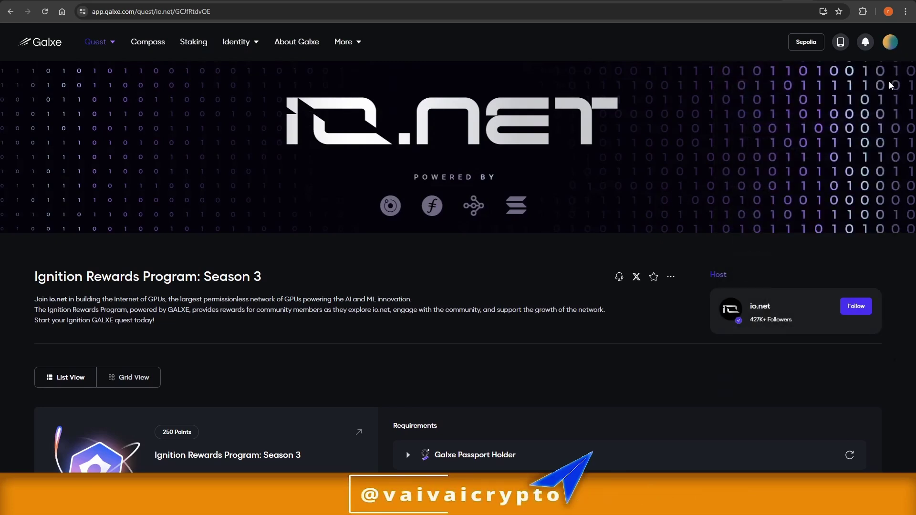
{"action": "left_click", "coordinate": [890, 43]}
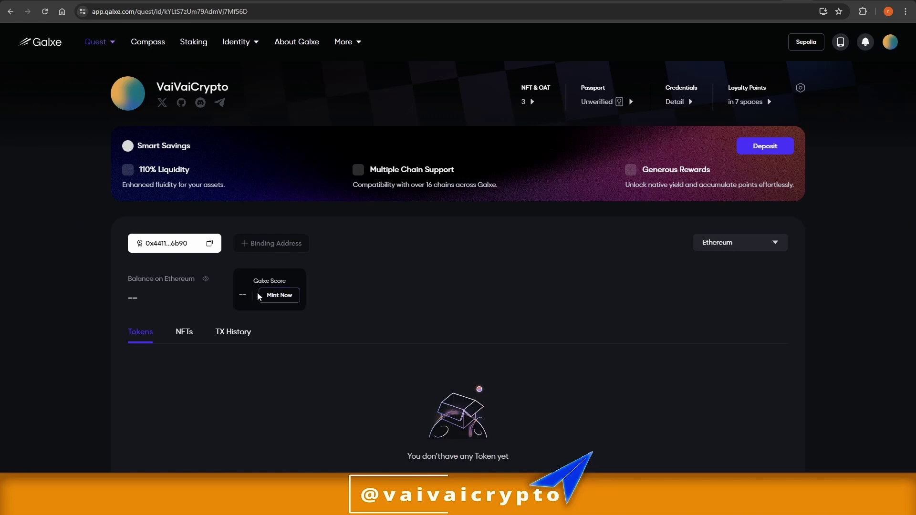
{"action": "left_click", "coordinate": [280, 296]}
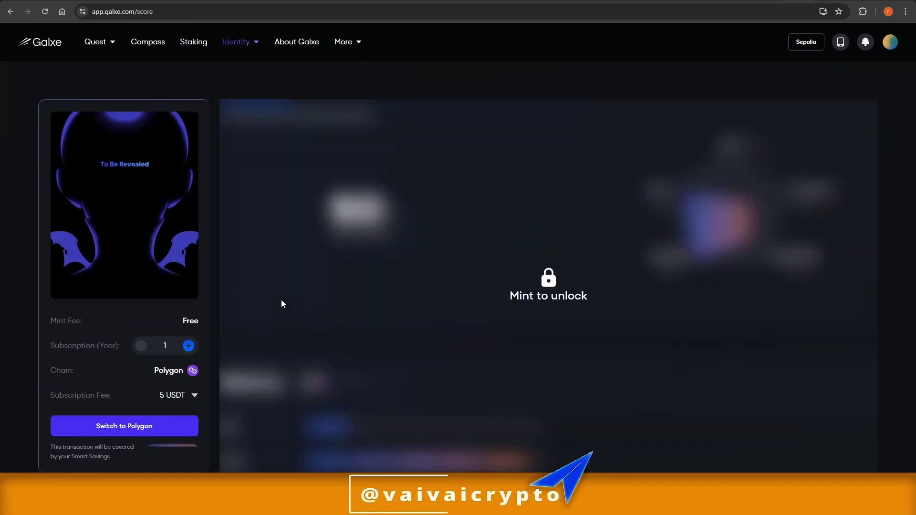
Set the Galxe Score subscription fee to 9 Matic.
{"action": "scroll", "coordinate": [287, 313], "scroll_direction": "down", "scroll_amount": 2}
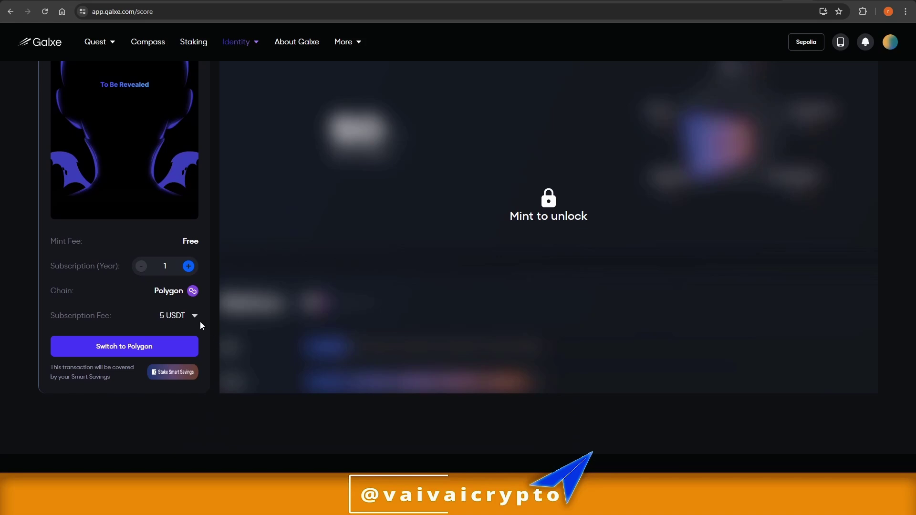
{"action": "left_click", "coordinate": [195, 317]}
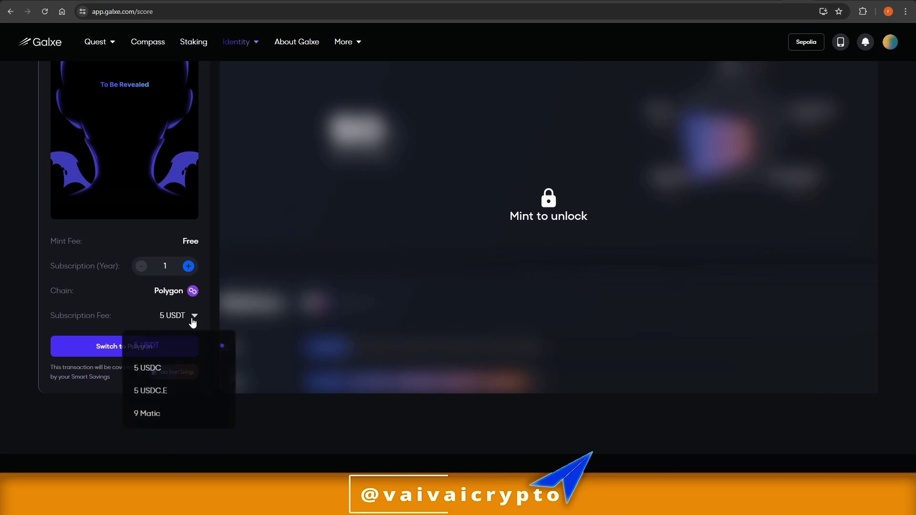
{"action": "left_click", "coordinate": [175, 419]}
{"action": "scroll", "coordinate": [152, 259], "scroll_direction": "up", "scroll_amount": 2}
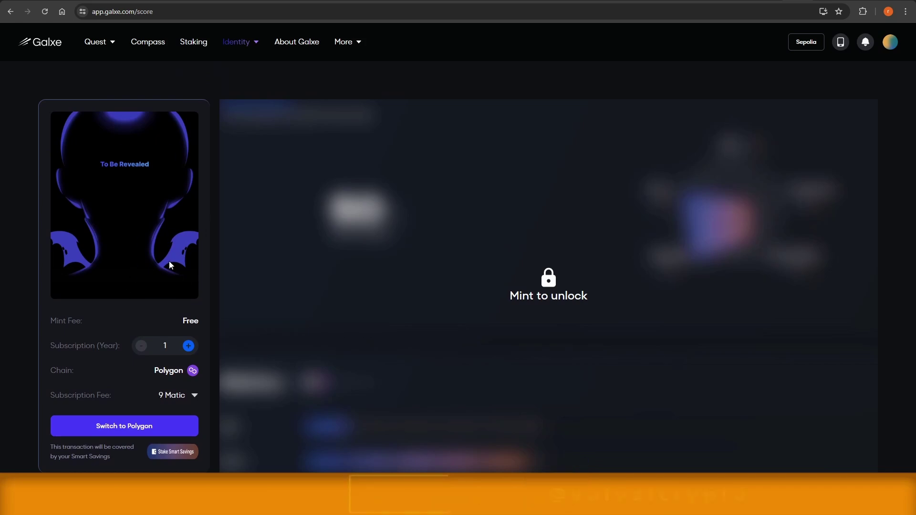
{"action": "scroll", "coordinate": [195, 318], "scroll_direction": "down", "scroll_amount": 2}
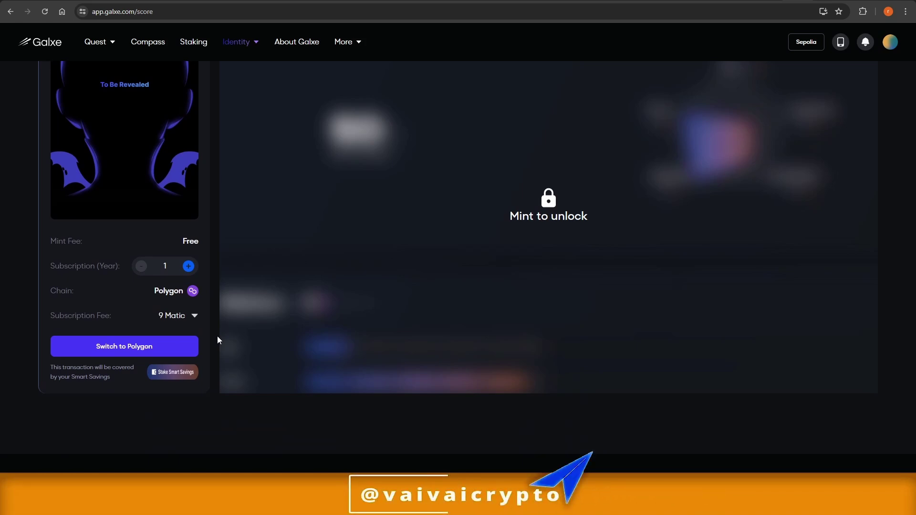
Open the Galxe Passport page and start minting a passport.
{"action": "scroll", "coordinate": [409, 264], "scroll_direction": "up", "scroll_amount": 2}
{"action": "mouse_move", "coordinate": [228, 48]}
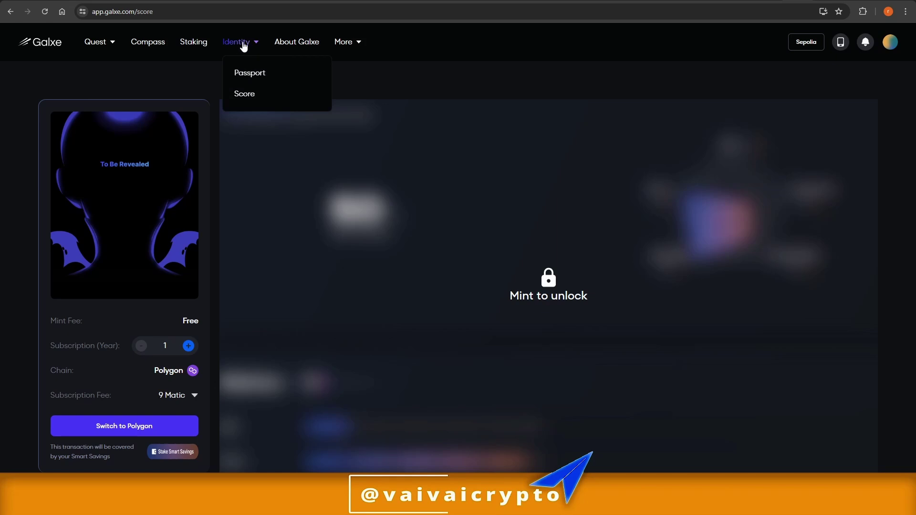
{"action": "left_click", "coordinate": [251, 77]}
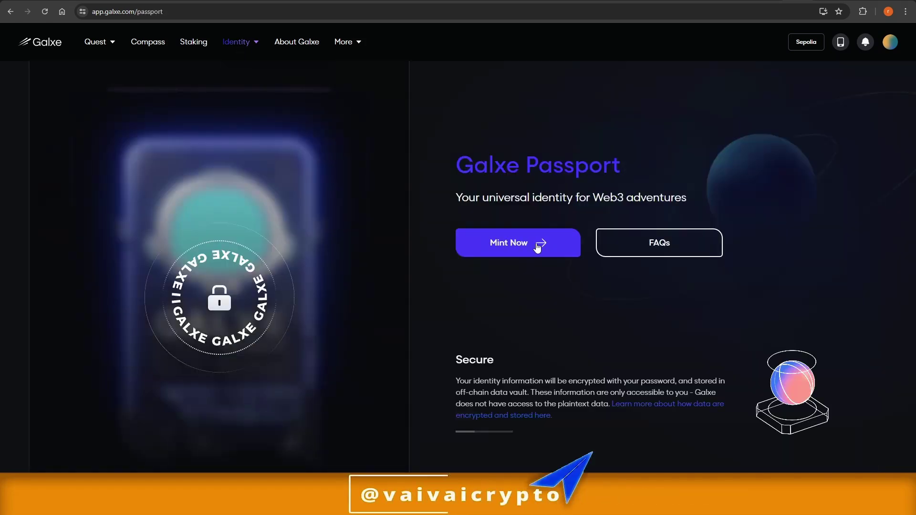
{"action": "left_click", "coordinate": [538, 248]}
Accept the privacy policy, terms of service and non-refundable fee notice, and continue to identity verification.
{"action": "scroll", "coordinate": [273, 265], "scroll_direction": "down", "scroll_amount": 3}
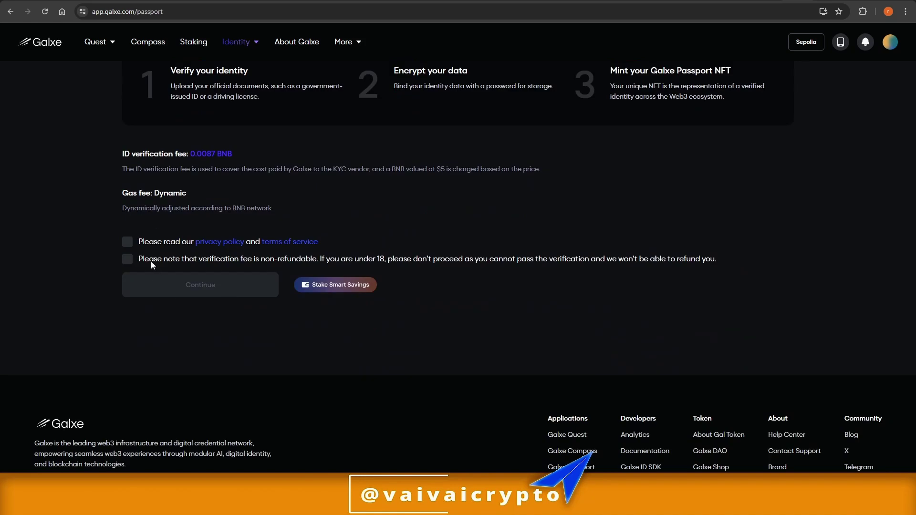
{"action": "left_click", "coordinate": [129, 242]}
{"action": "left_click", "coordinate": [128, 259]}
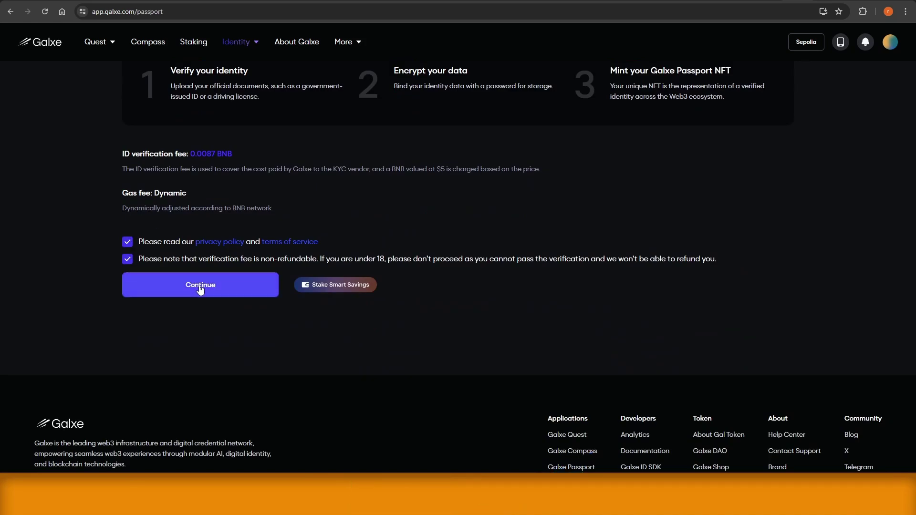
{"action": "left_click", "coordinate": [241, 293]}
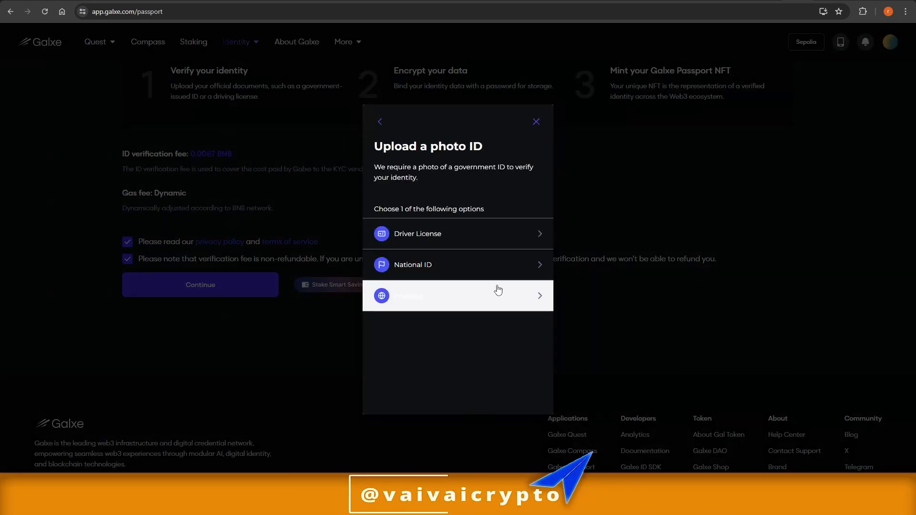
Look at the National ID option for the photo ID upload and cancel the identity verification.
{"action": "left_click", "coordinate": [525, 269]}
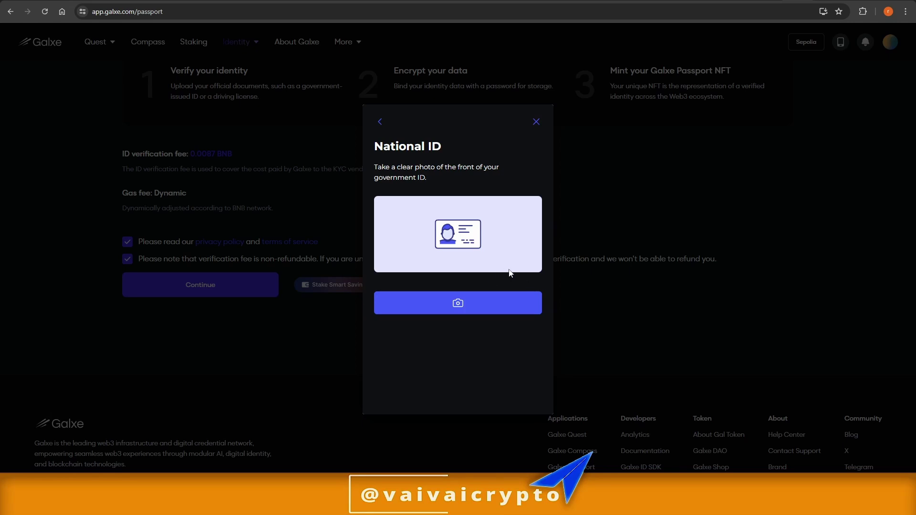
{"action": "left_click", "coordinate": [379, 122]}
{"action": "left_click", "coordinate": [580, 170]}
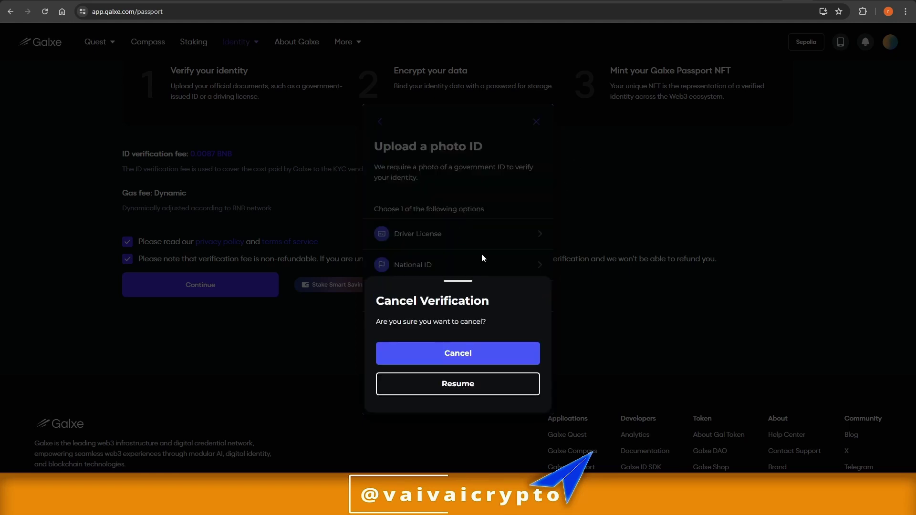
{"action": "left_click", "coordinate": [473, 355]}
Review all tasks of the Ignition Rewards Program: Season 3 quest on the io.net page and collapse its list.
{"action": "scroll", "coordinate": [491, 230], "scroll_direction": "down", "scroll_amount": 3}
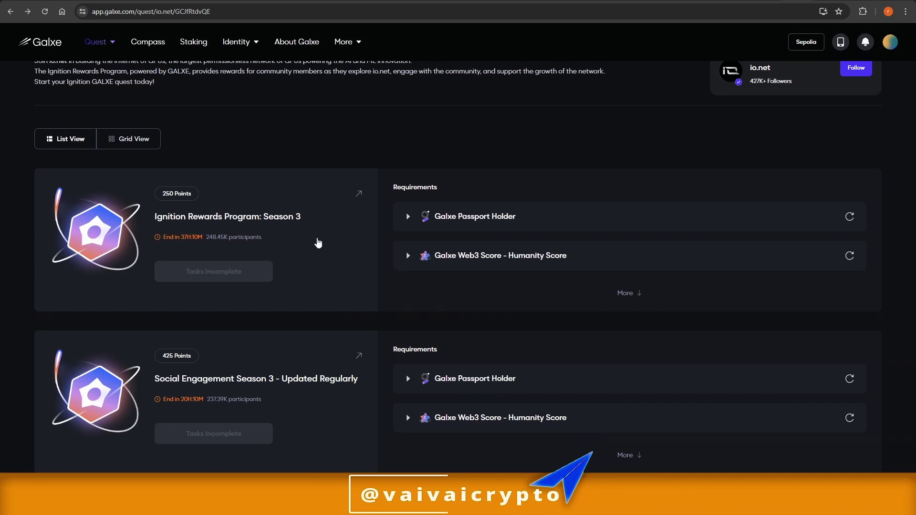
{"action": "left_click", "coordinate": [638, 293]}
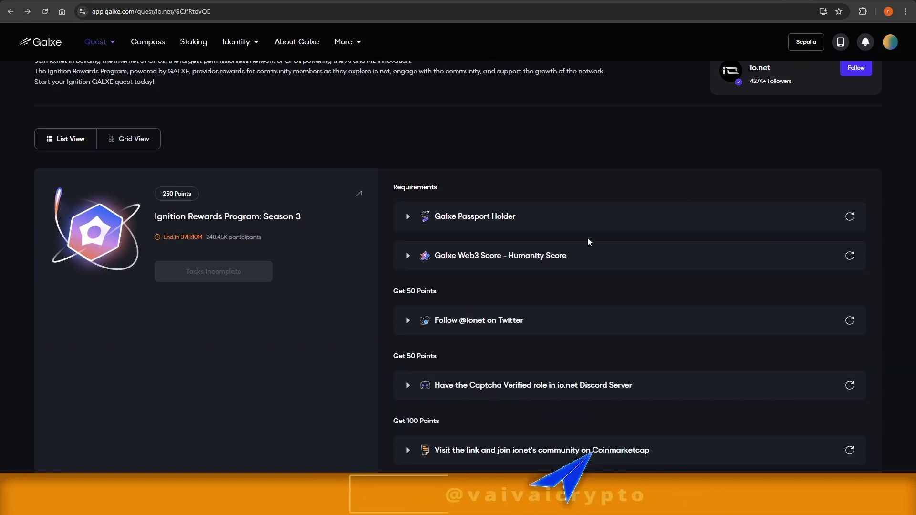
{"action": "scroll", "coordinate": [630, 262], "scroll_direction": "down", "scroll_amount": 2}
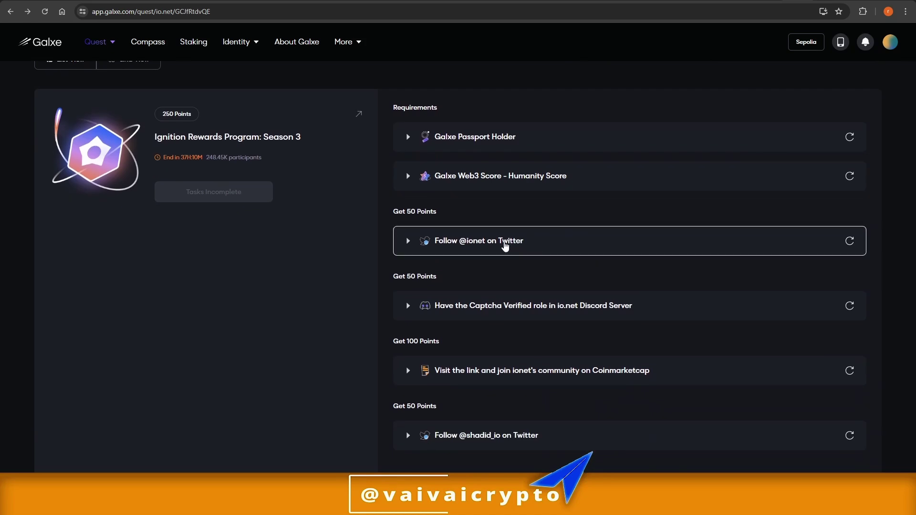
{"action": "scroll", "coordinate": [525, 246], "scroll_direction": "down", "scroll_amount": 2}
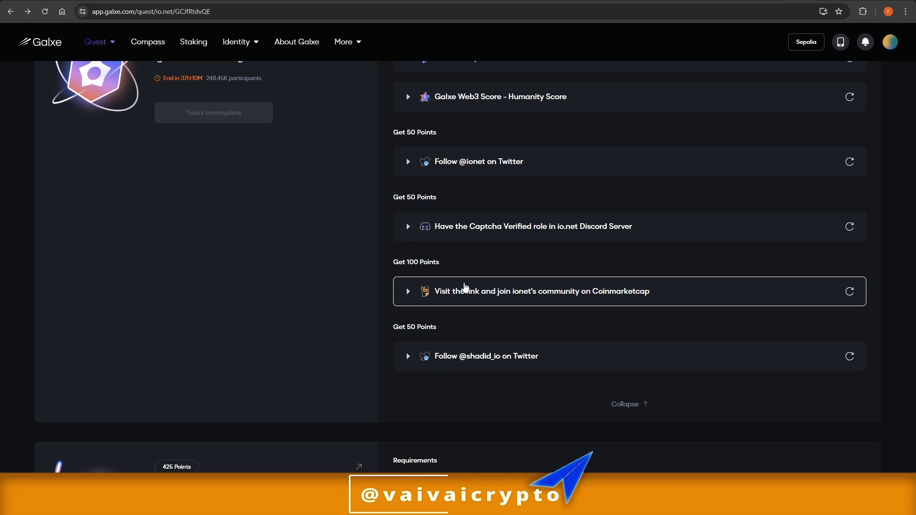
{"action": "scroll", "coordinate": [465, 286], "scroll_direction": "down", "scroll_amount": 2}
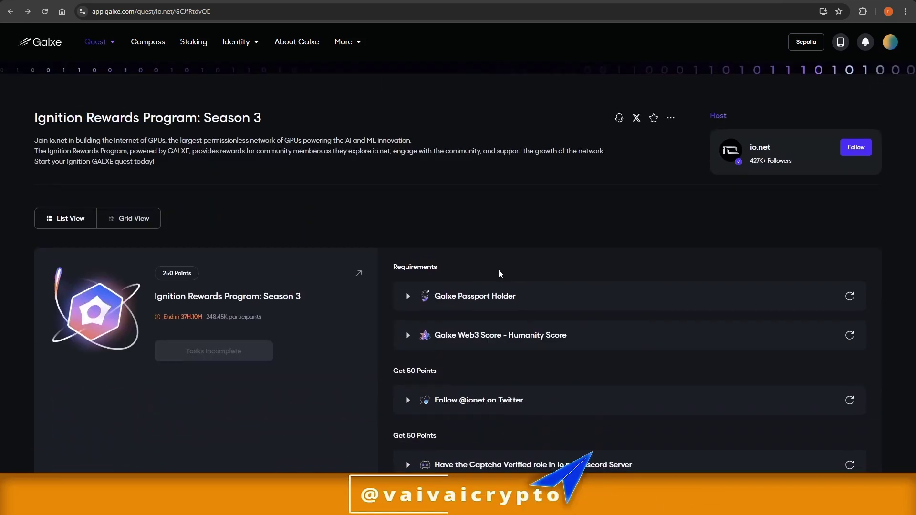
{"action": "scroll", "coordinate": [496, 296], "scroll_direction": "down", "scroll_amount": 7}
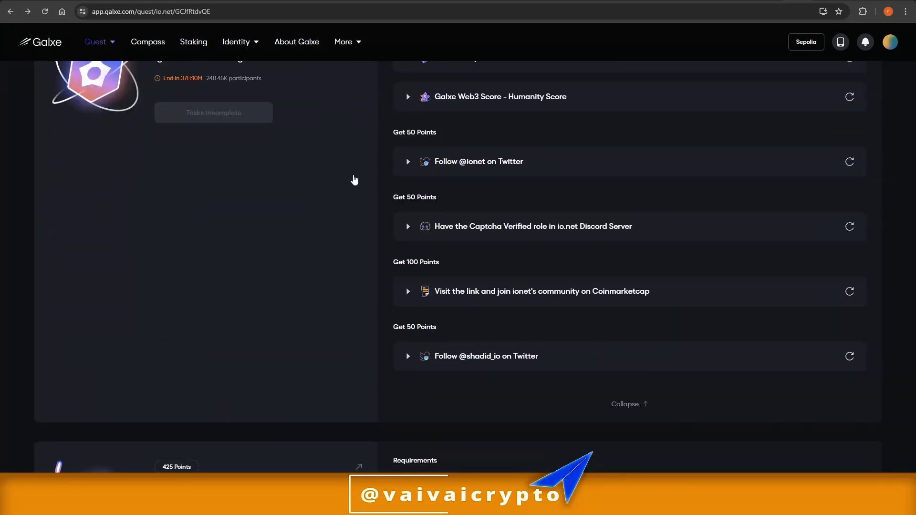
{"action": "left_click", "coordinate": [354, 180]}
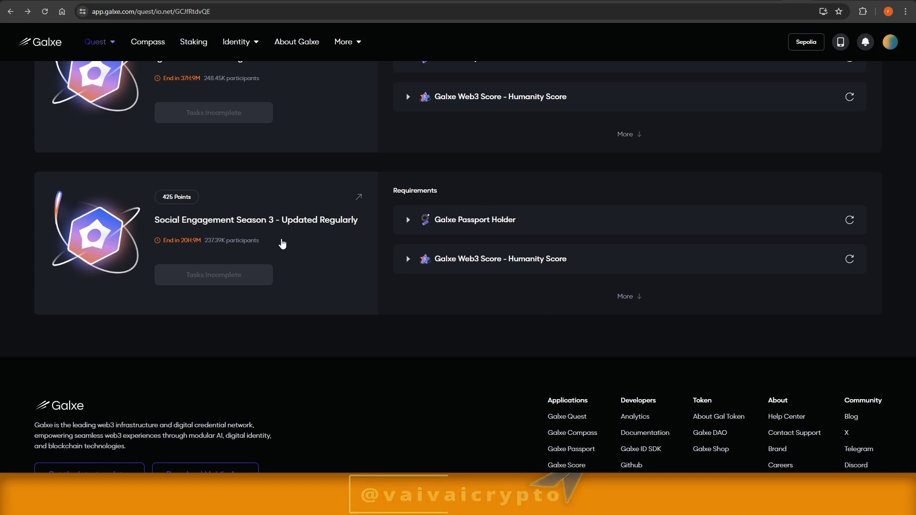
Check both quests' deadlines and examine the expanded task list of Social Engagement Season 3, including its tweet, YouTube and meme tasks.
{"action": "scroll", "coordinate": [243, 244], "scroll_direction": "up", "scroll_amount": 3}
{"action": "scroll", "coordinate": [241, 249], "scroll_direction": "down", "scroll_amount": 2}
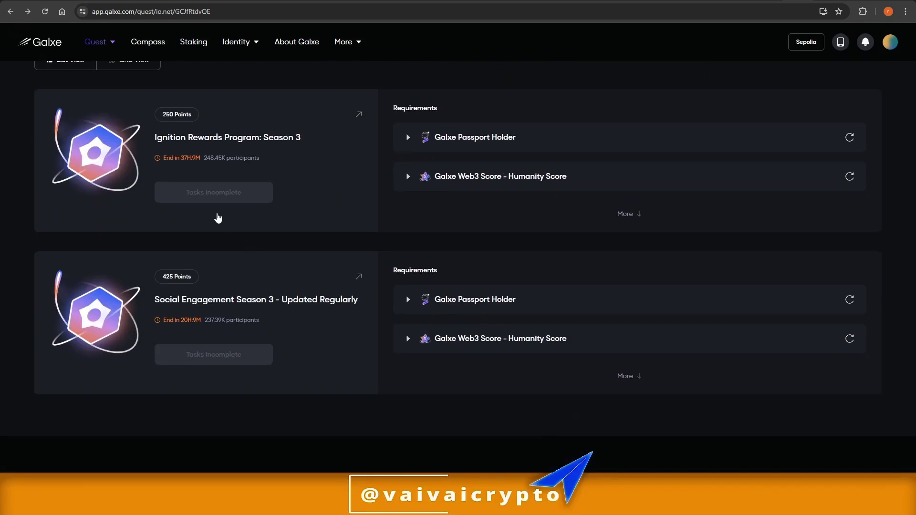
{"action": "scroll", "coordinate": [188, 250], "scroll_direction": "up", "scroll_amount": 2}
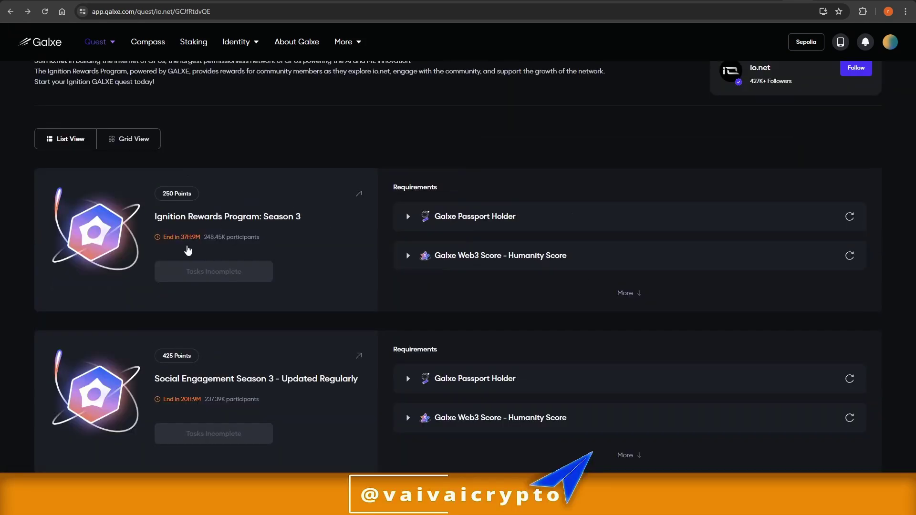
{"action": "scroll", "coordinate": [211, 250], "scroll_direction": "down", "scroll_amount": 2}
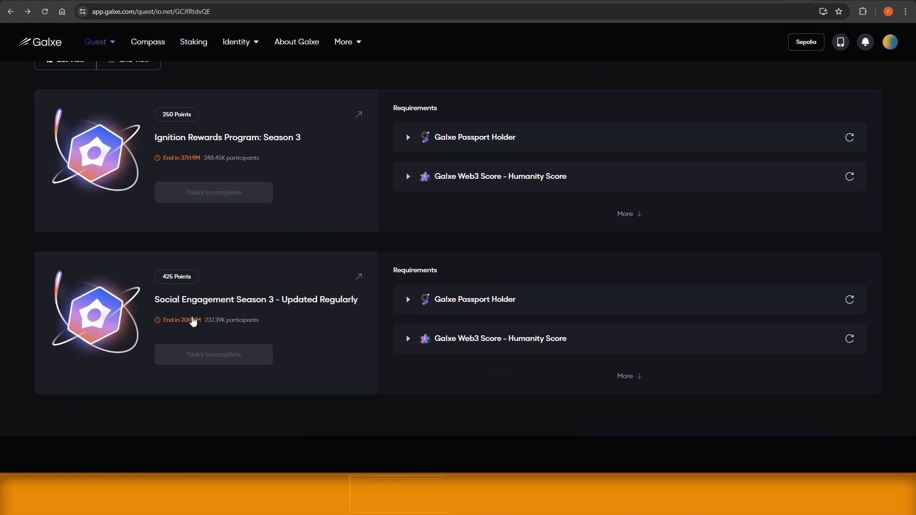
{"action": "left_click", "coordinate": [636, 380]}
{"action": "scroll", "coordinate": [549, 334], "scroll_direction": "down", "scroll_amount": 3}
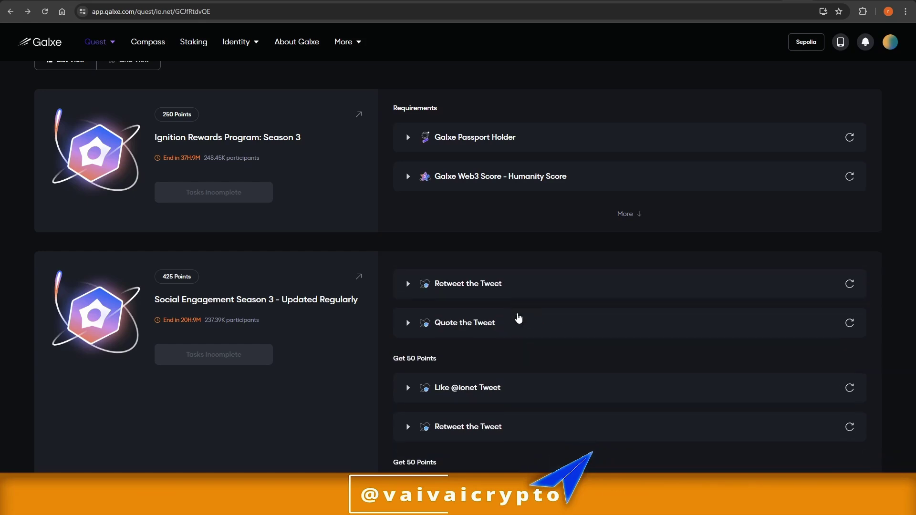
{"action": "scroll", "coordinate": [519, 319], "scroll_direction": "up", "scroll_amount": 3}
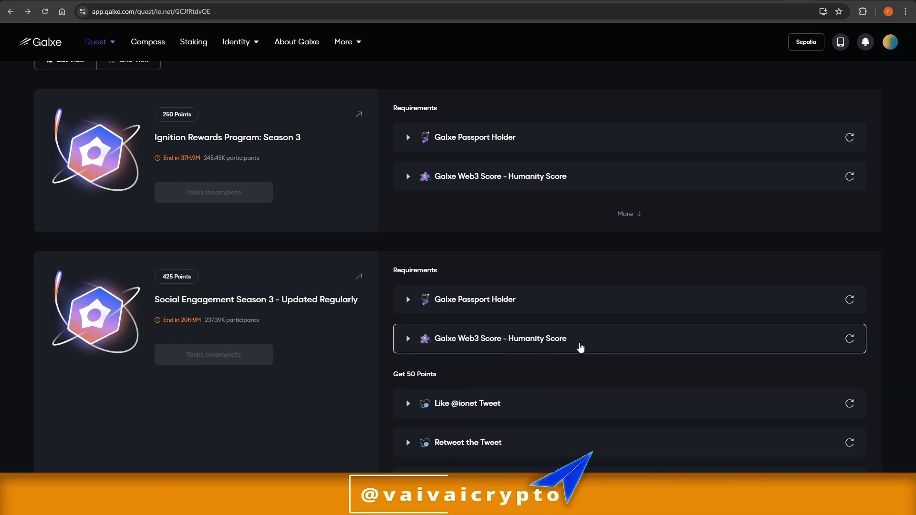
{"action": "scroll", "coordinate": [580, 347], "scroll_direction": "down", "scroll_amount": 2}
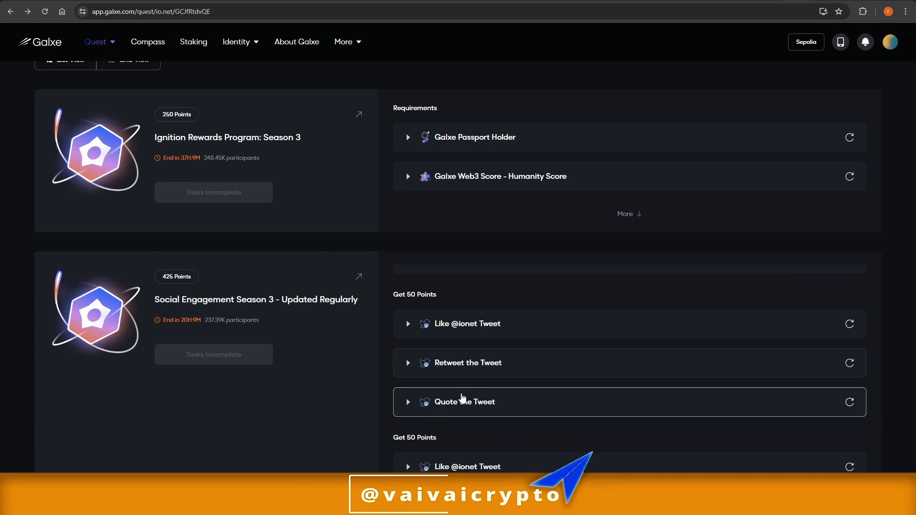
{"action": "scroll", "coordinate": [521, 400], "scroll_direction": "down", "scroll_amount": 2}
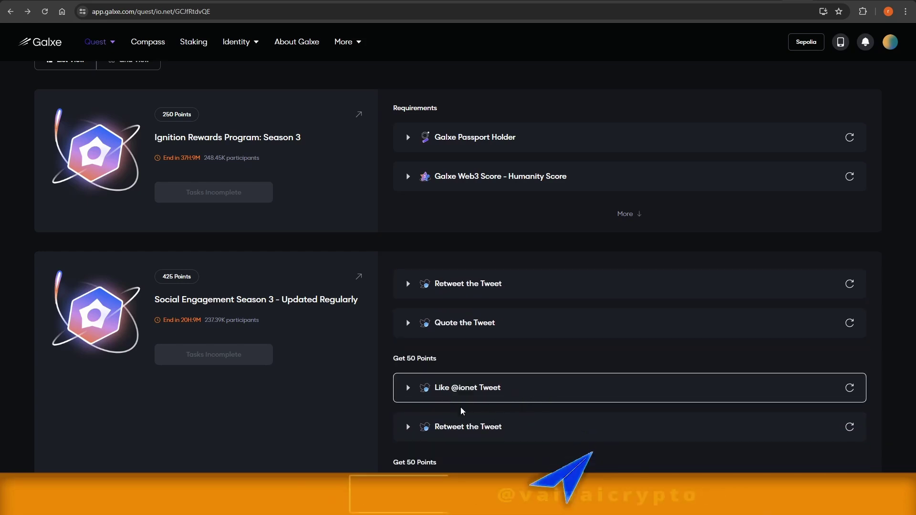
{"action": "scroll", "coordinate": [449, 420], "scroll_direction": "down", "scroll_amount": 2}
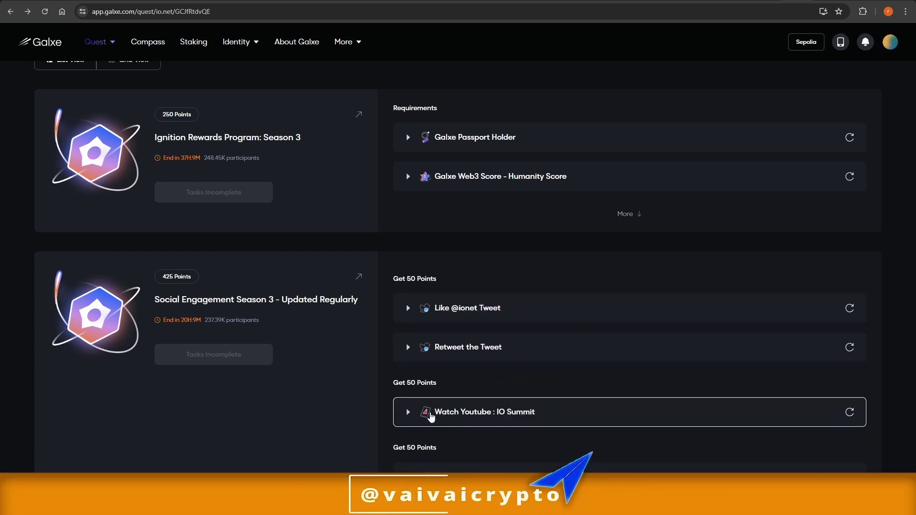
{"action": "scroll", "coordinate": [539, 418], "scroll_direction": "down", "scroll_amount": 2}
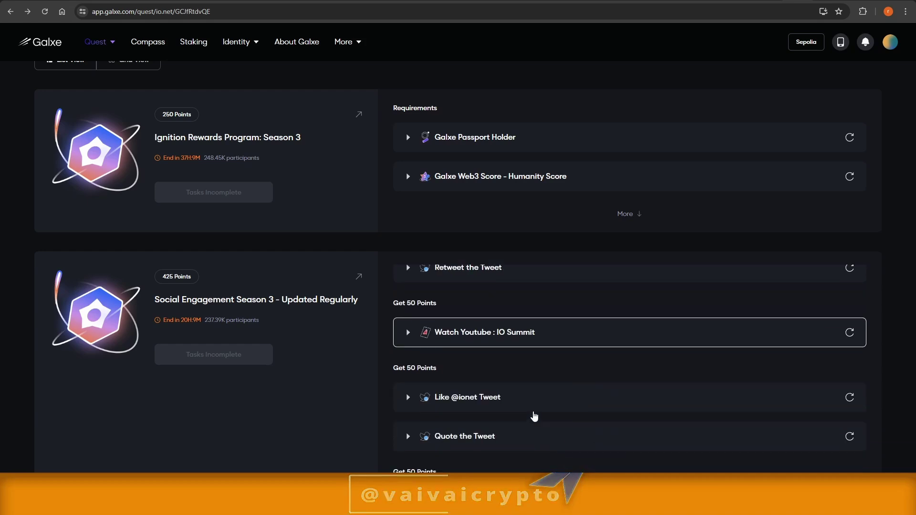
{"action": "scroll", "coordinate": [489, 420], "scroll_direction": "down", "scroll_amount": 2}
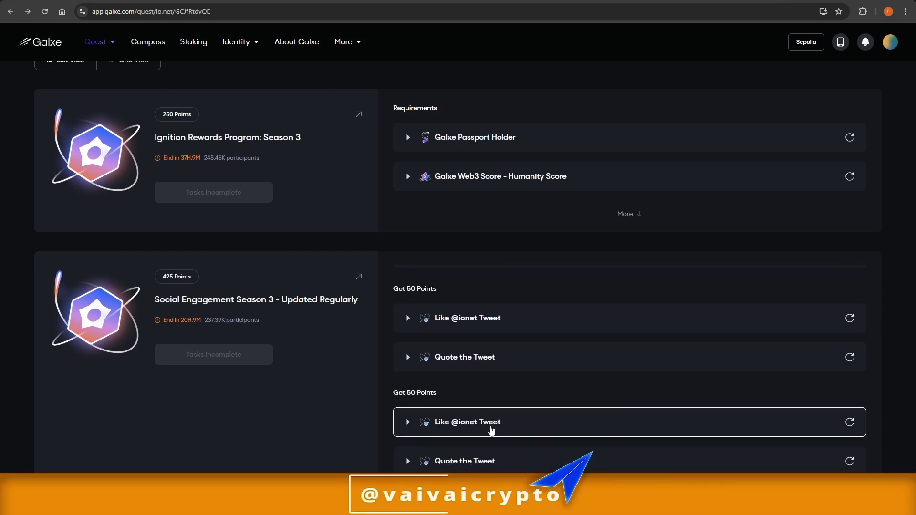
{"action": "scroll", "coordinate": [472, 456], "scroll_direction": "down", "scroll_amount": 4}
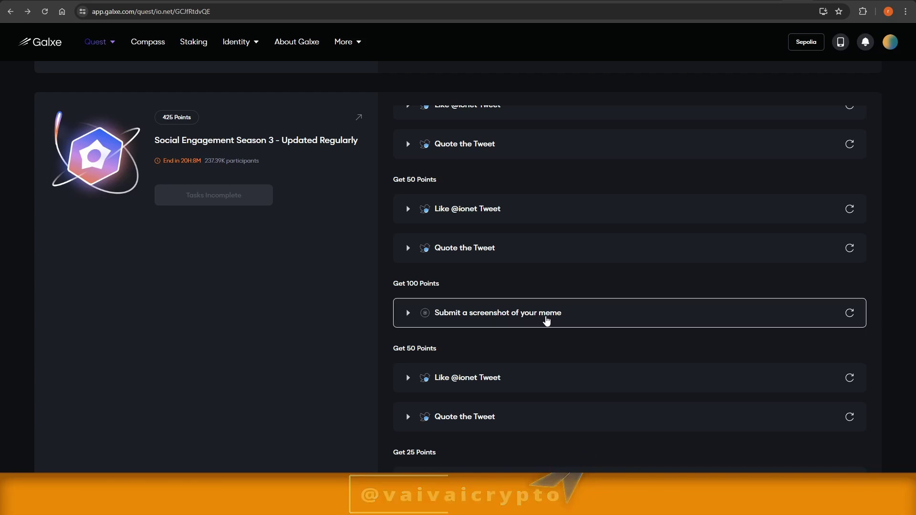
Expand the 100-point "Submit a screenshot of your meme" task and open its detail page.
{"action": "left_click", "coordinate": [408, 313]}
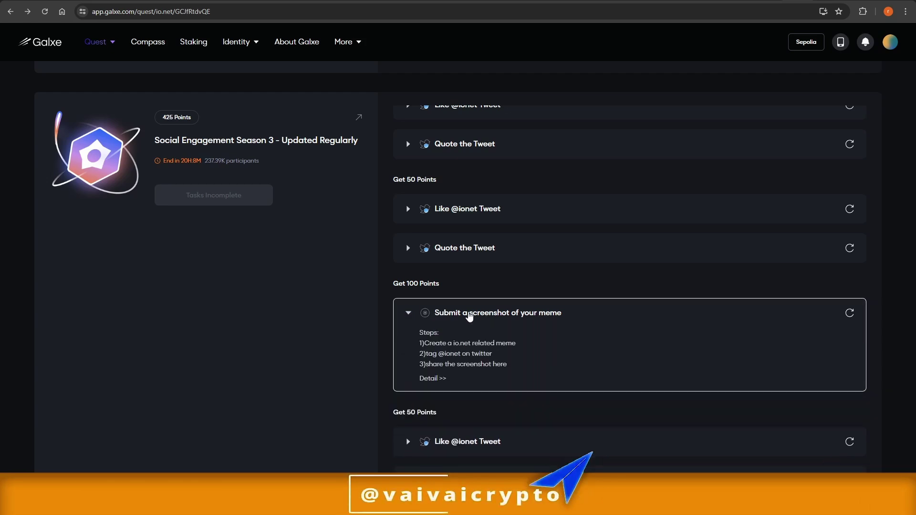
{"action": "scroll", "coordinate": [436, 314], "scroll_direction": "down", "scroll_amount": 1}
{"action": "left_click", "coordinate": [438, 317]}
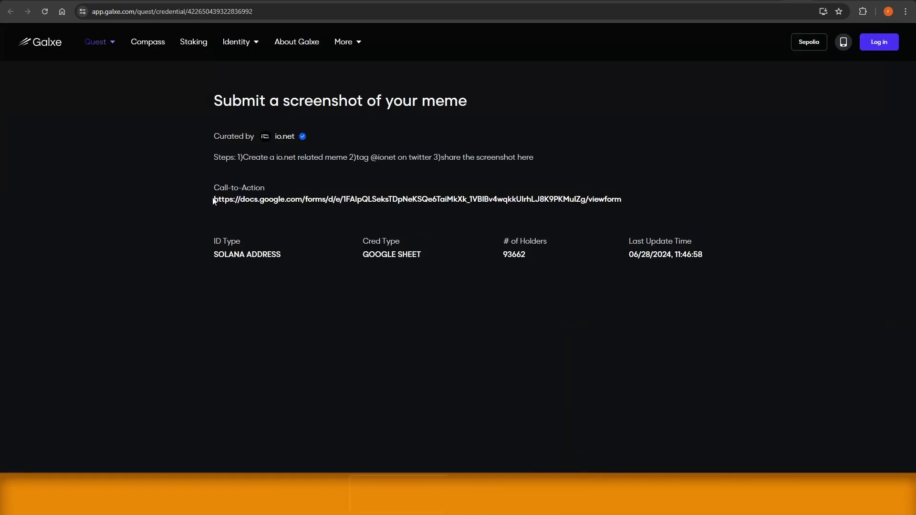
Open the meme task's Call-to-Action Google Forms link in a new tab and switch to it.
{"action": "left_click_drag", "start_coordinate": [213, 198], "coordinate": [626, 204]}
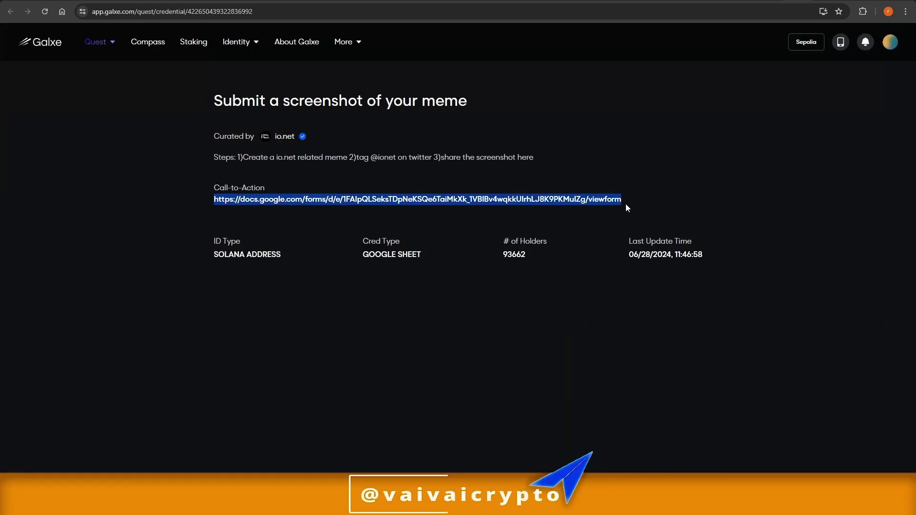
{"action": "right_click", "coordinate": [599, 201]}
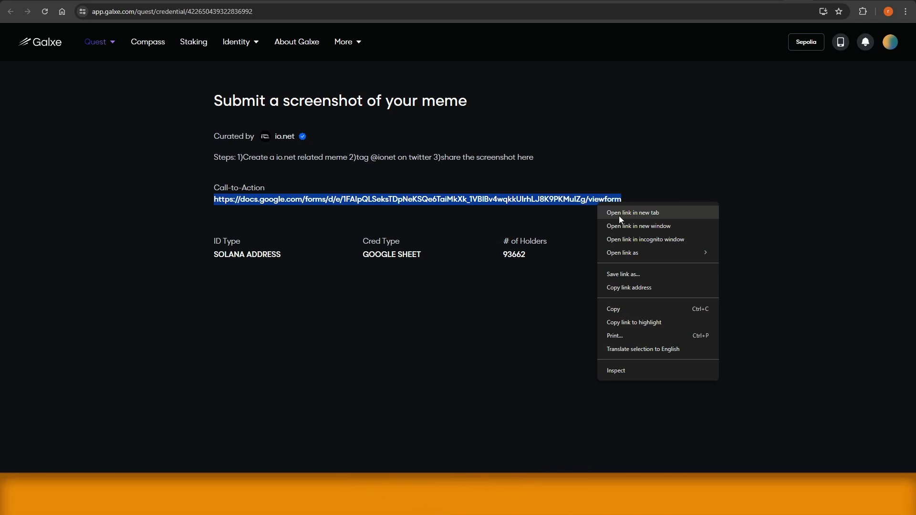
{"action": "left_click", "coordinate": [637, 216]}
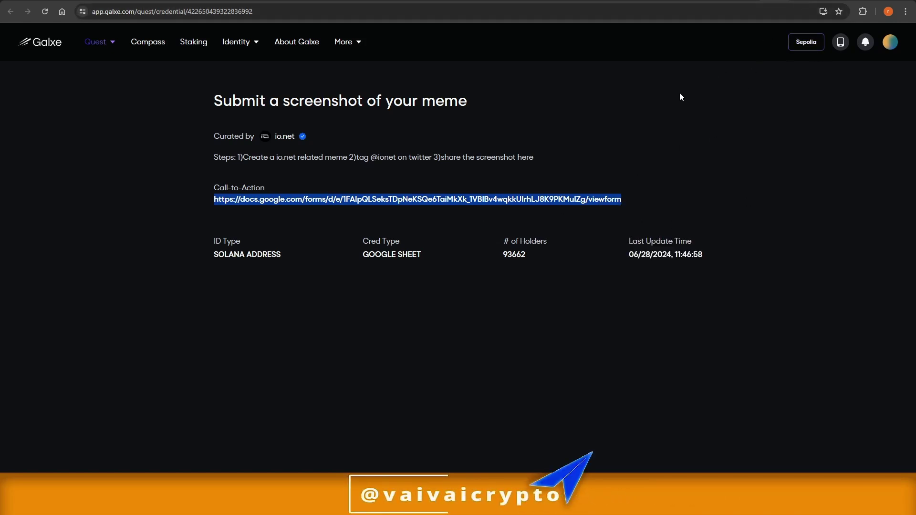
{"action": "key", "text": "ctrl+Tab"}
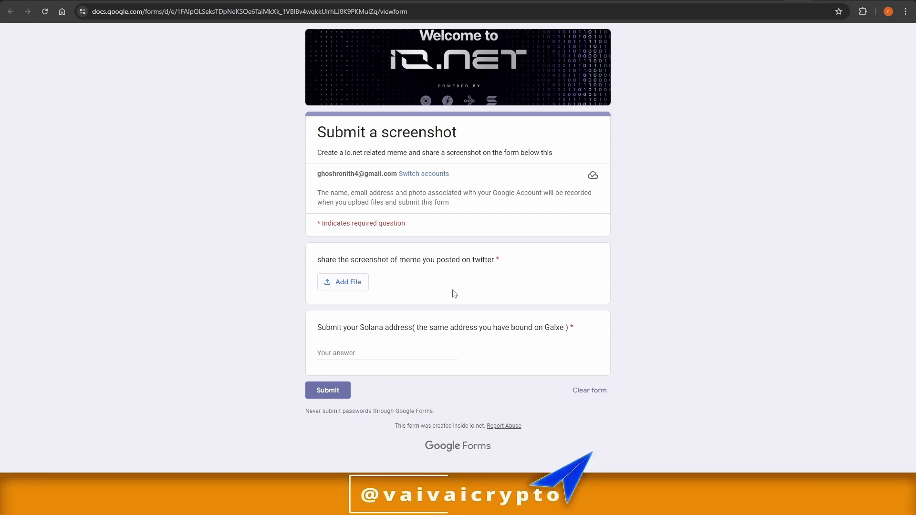
{"action": "left_click", "coordinate": [765, 5]}
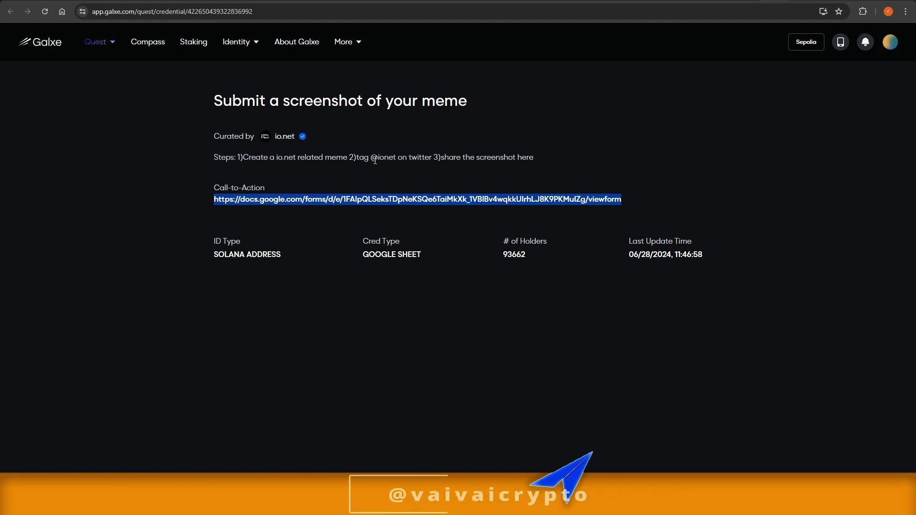
{"action": "left_click", "coordinate": [393, 180]}
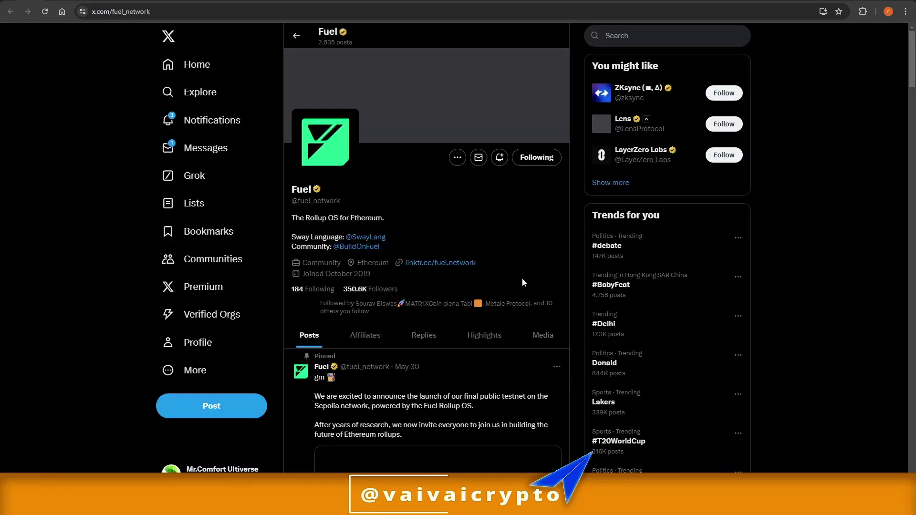
{"action": "left_click", "coordinate": [618, 43]}
{"action": "left_click", "coordinate": [182, 94]}
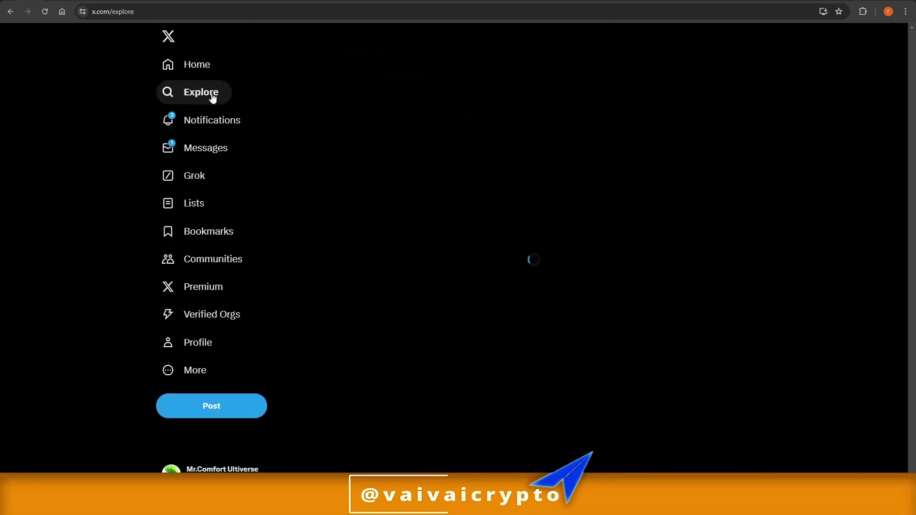
{"action": "right_click", "coordinate": [454, 34]}
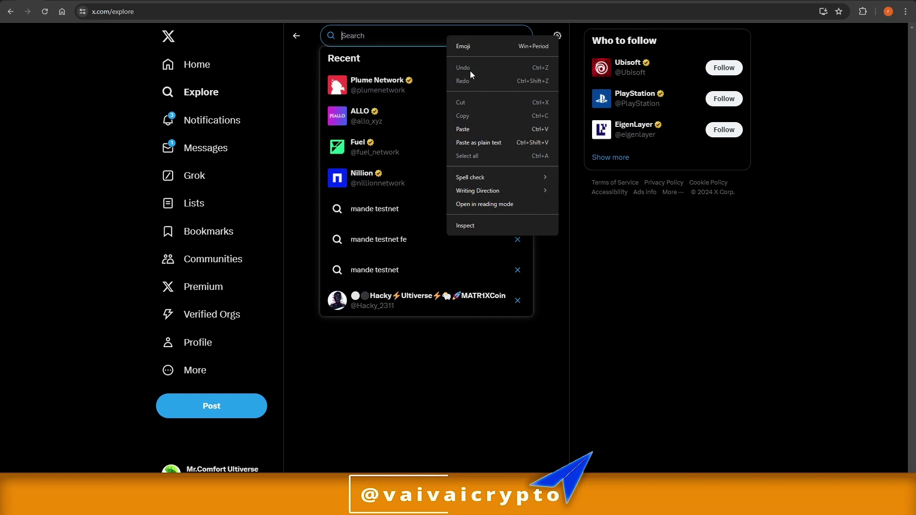
{"action": "left_click", "coordinate": [473, 121]}
{"action": "key", "text": "Return"}
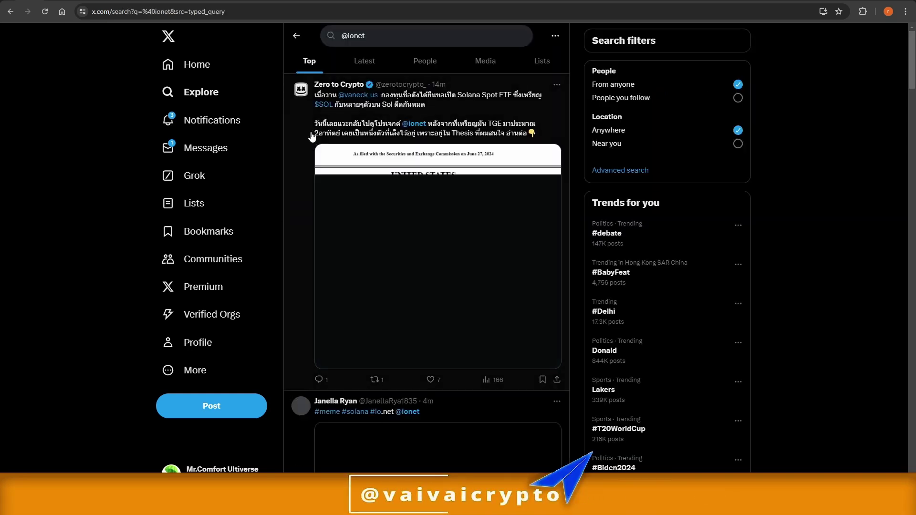
Find the "Crypto is Meme / Crypto is IO.net" post in the search results and save its image.
{"action": "scroll", "coordinate": [386, 170], "scroll_direction": "down", "scroll_amount": 10}
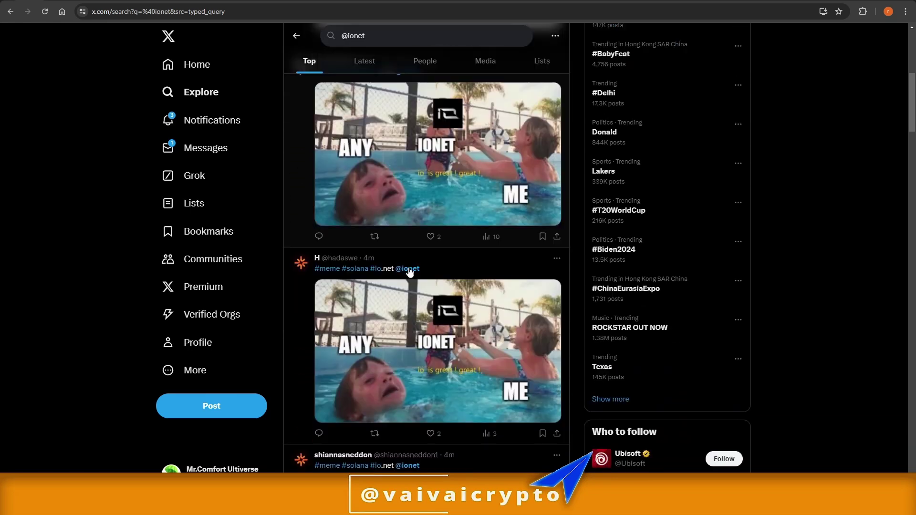
{"action": "scroll", "coordinate": [427, 264], "scroll_direction": "down", "scroll_amount": 15}
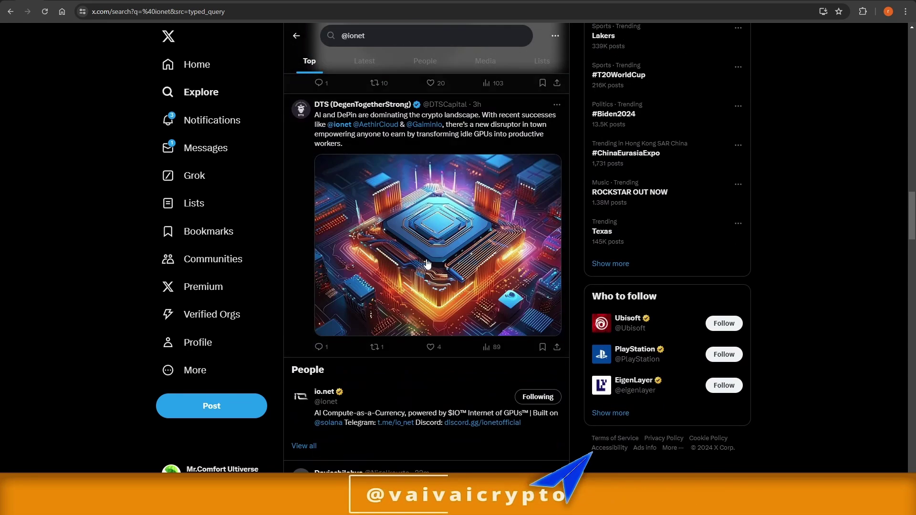
{"action": "scroll", "coordinate": [428, 263], "scroll_direction": "down", "scroll_amount": 5}
{"action": "left_click", "coordinate": [535, 234]}
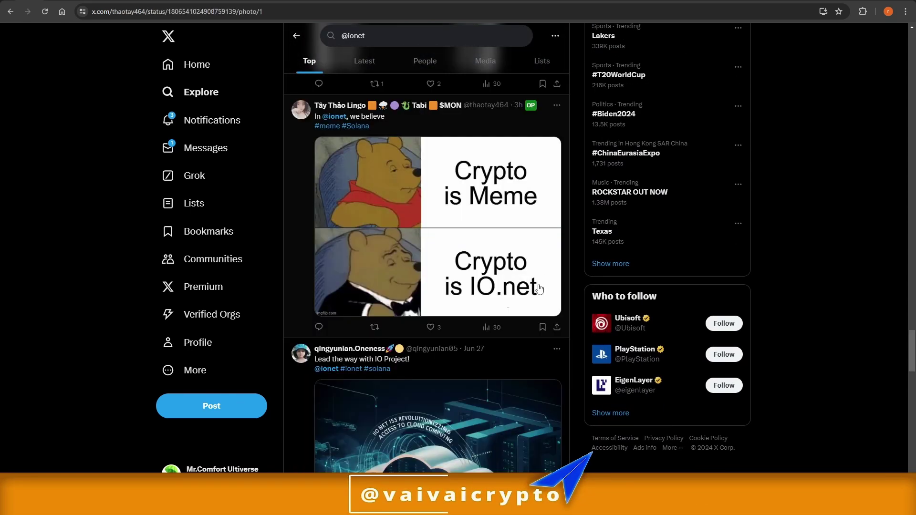
{"action": "right_click", "coordinate": [636, 255]}
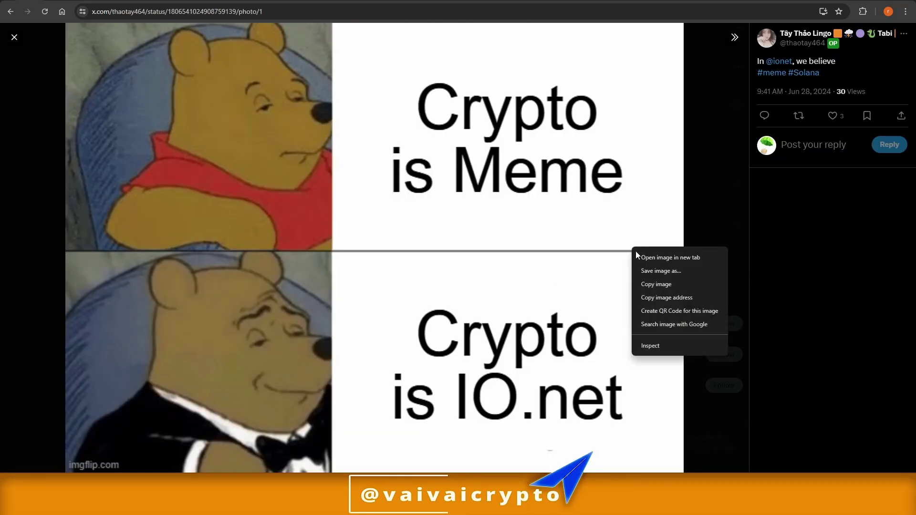
{"action": "left_click", "coordinate": [659, 273]}
{"action": "key", "text": "Escape"}
{"action": "left_click_drag", "start_coordinate": [371, 127], "coordinate": [315, 122]}
{"action": "right_click", "coordinate": [333, 125]}
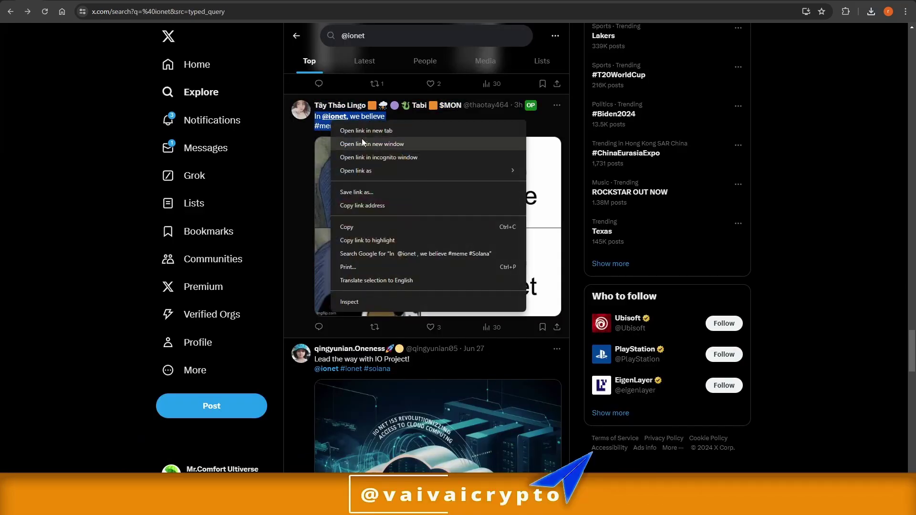
{"action": "left_click", "coordinate": [362, 226]}
{"action": "scroll", "coordinate": [391, 72], "scroll_direction": "up", "scroll_amount": 3}
{"action": "left_click", "coordinate": [223, 67]}
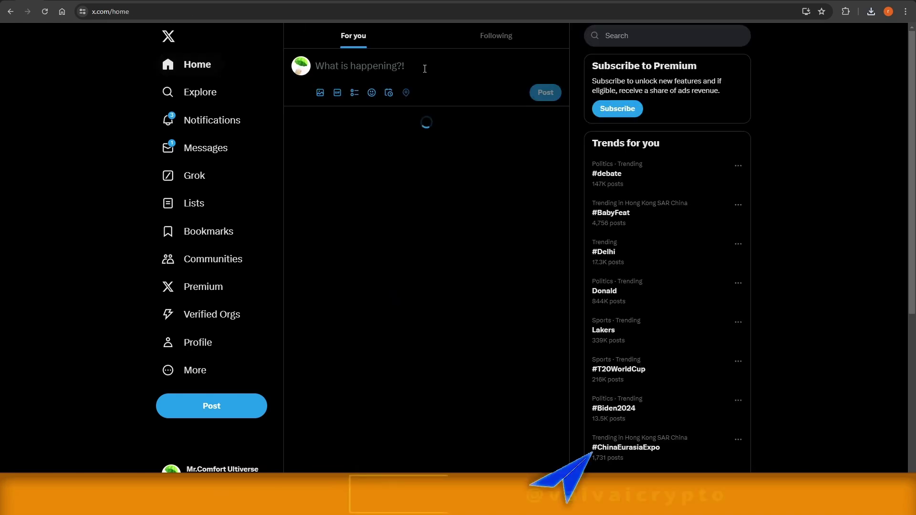
{"action": "key", "text": "ctrl+v"}
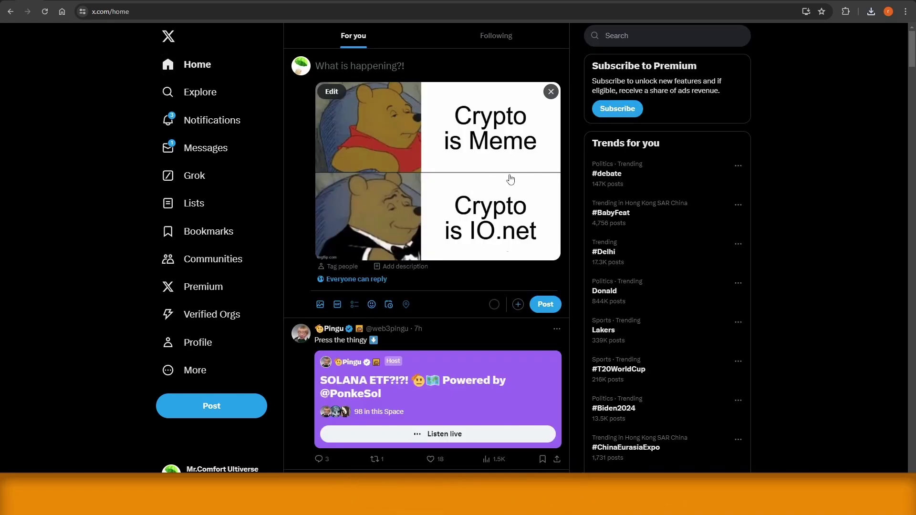
{"action": "right_click", "coordinate": [364, 68]}
{"action": "left_click", "coordinate": [393, 160]}
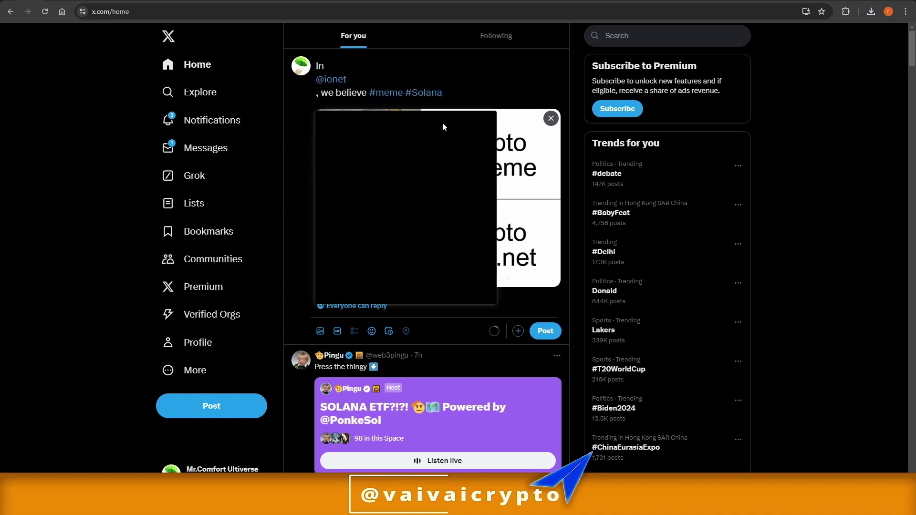
{"action": "left_click", "coordinate": [482, 90]}
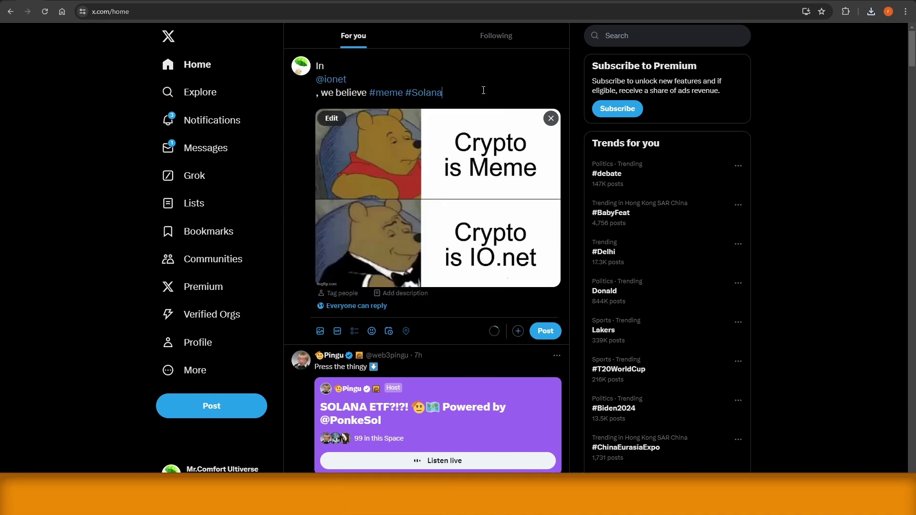
{"action": "left_click", "coordinate": [546, 337]}
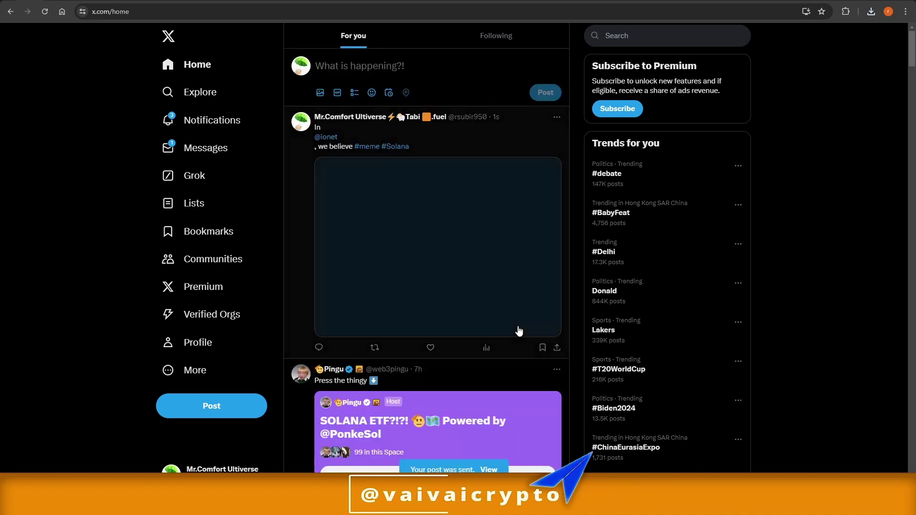
Open the newly published meme post and capture a screenshot of it.
{"action": "left_click", "coordinate": [489, 470]}
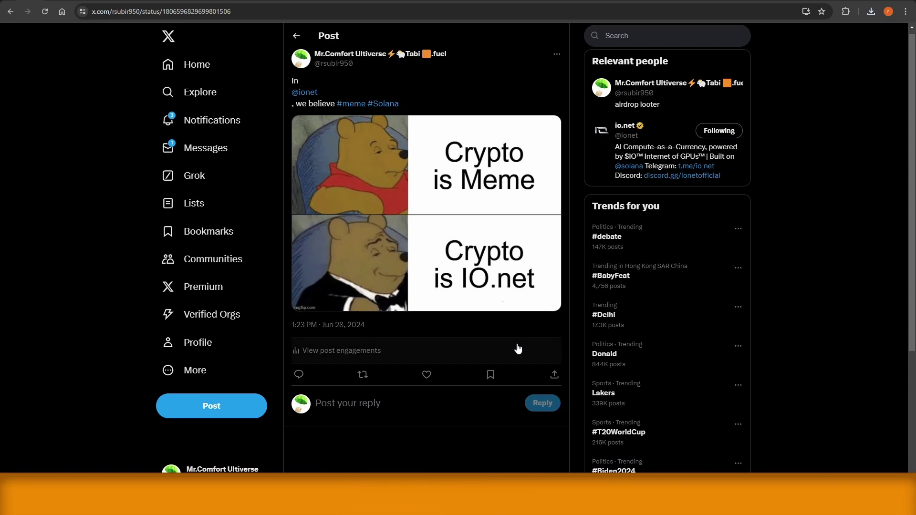
{"action": "key", "text": "super+shift+s"}
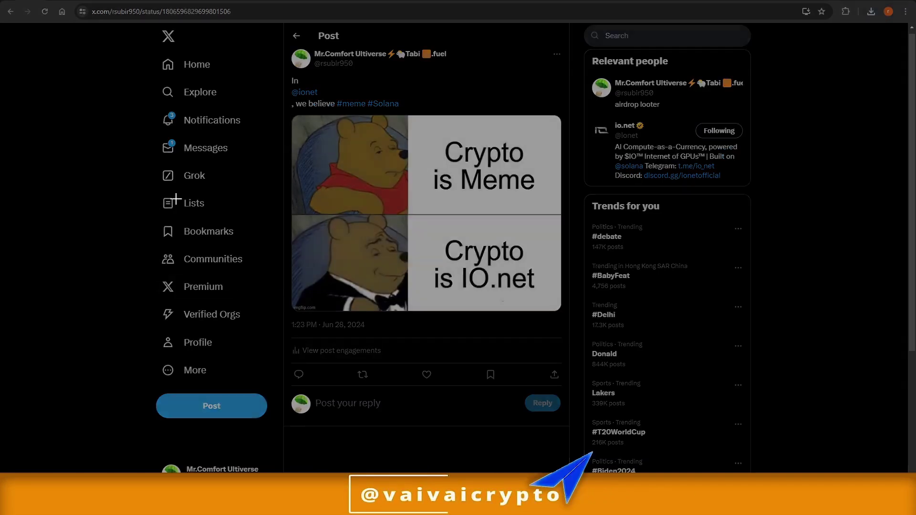
{"action": "left_click_drag", "start_coordinate": [2, 2], "coordinate": [490, 413]}
Switch to the Google Form and look at its file upload dialog and the Solana address question.
{"action": "key", "text": "alt+Tab"}
{"action": "left_click", "coordinate": [345, 283]}
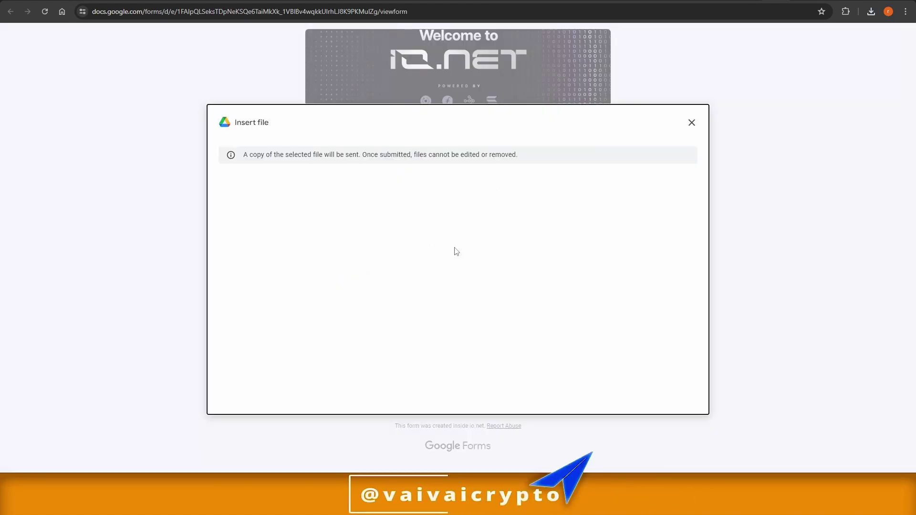
{"action": "key", "text": "Escape"}
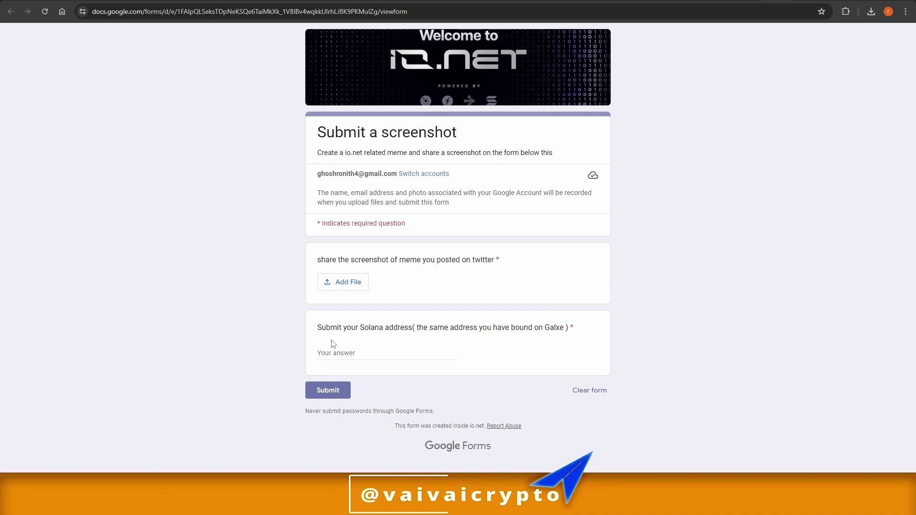
{"action": "left_click_drag", "start_coordinate": [396, 327], "coordinate": [409, 328]}
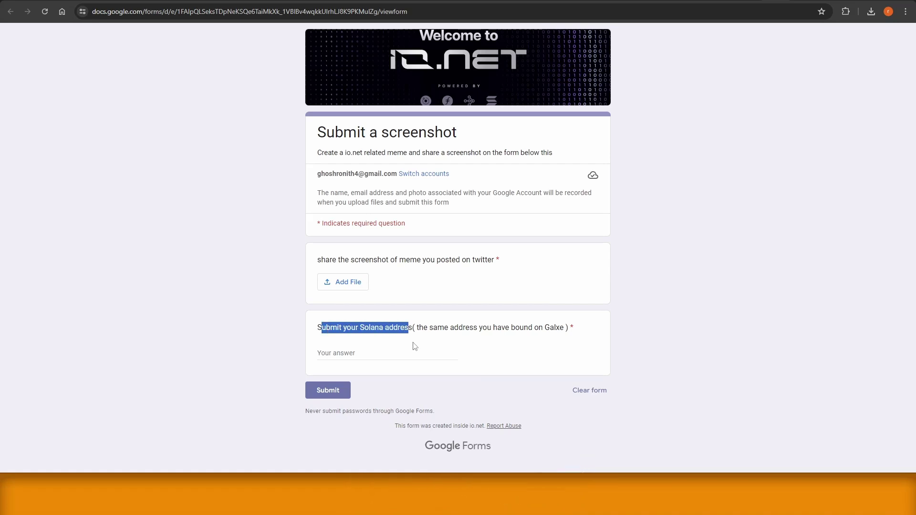
{"action": "left_click", "coordinate": [423, 342]}
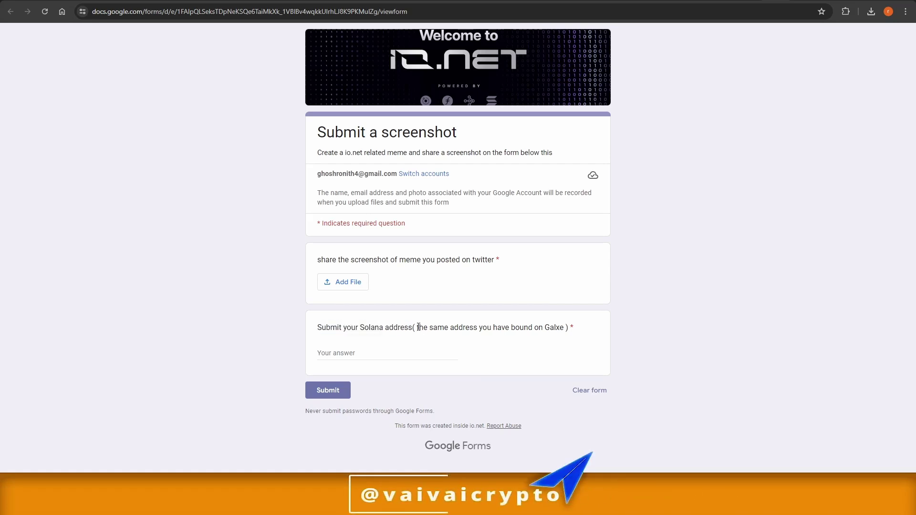
{"action": "left_click", "coordinate": [563, 328]}
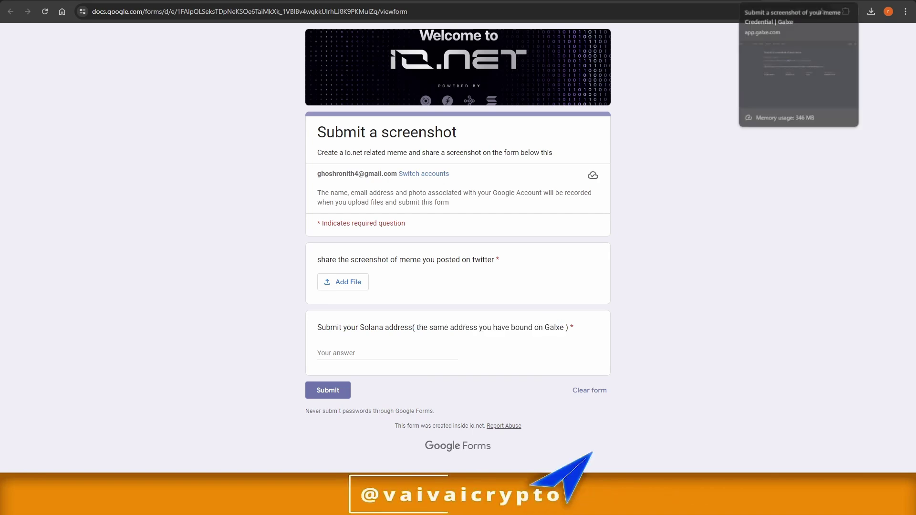
Switch to Galxe and link a Solana address to the account through the Phantom wallet in the wallet address settings.
{"action": "left_click", "coordinate": [758, 1]}
{"action": "left_click", "coordinate": [714, 86]}
{"action": "left_click", "coordinate": [889, 48]}
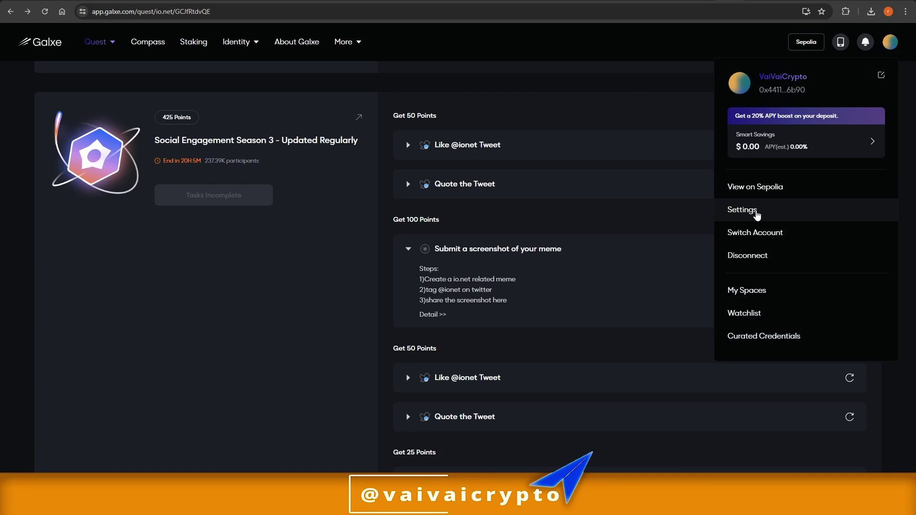
{"action": "left_click", "coordinate": [757, 216]}
{"action": "left_click", "coordinate": [310, 175]}
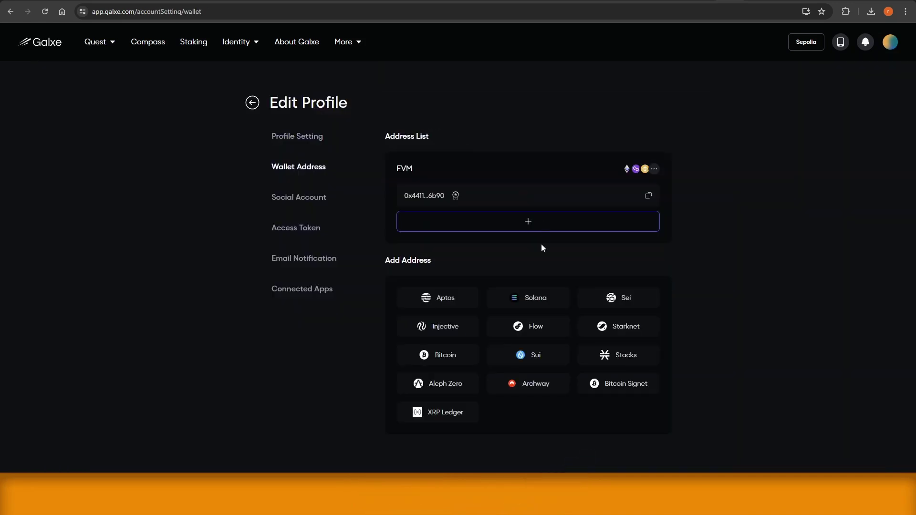
{"action": "left_click", "coordinate": [538, 304]}
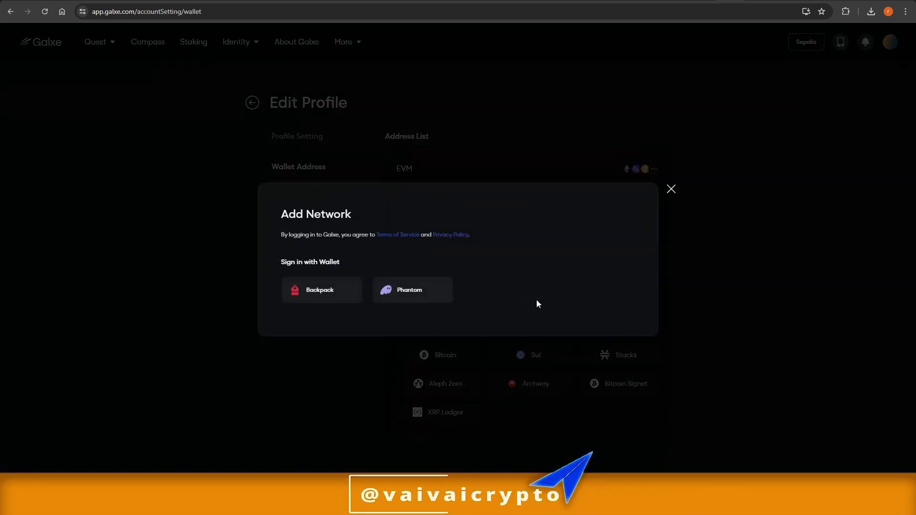
{"action": "left_click", "coordinate": [435, 299]}
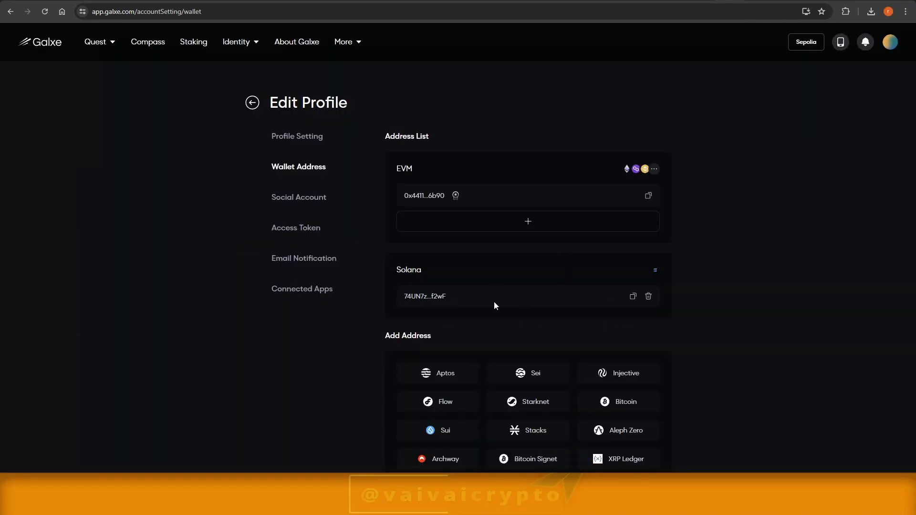
Copy the linked Solana address and paste it as the answer to the Google Form's Solana address question.
{"action": "left_click", "coordinate": [633, 296]}
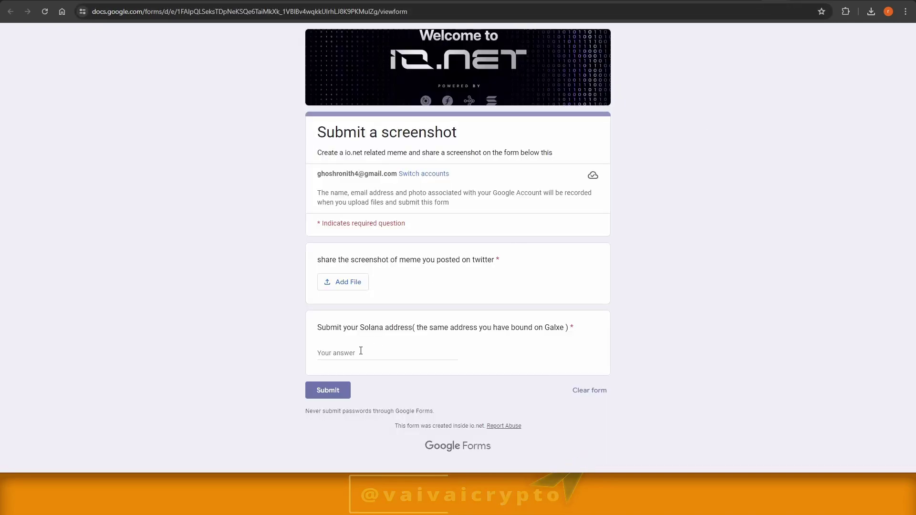
{"action": "right_click", "coordinate": [359, 352]}
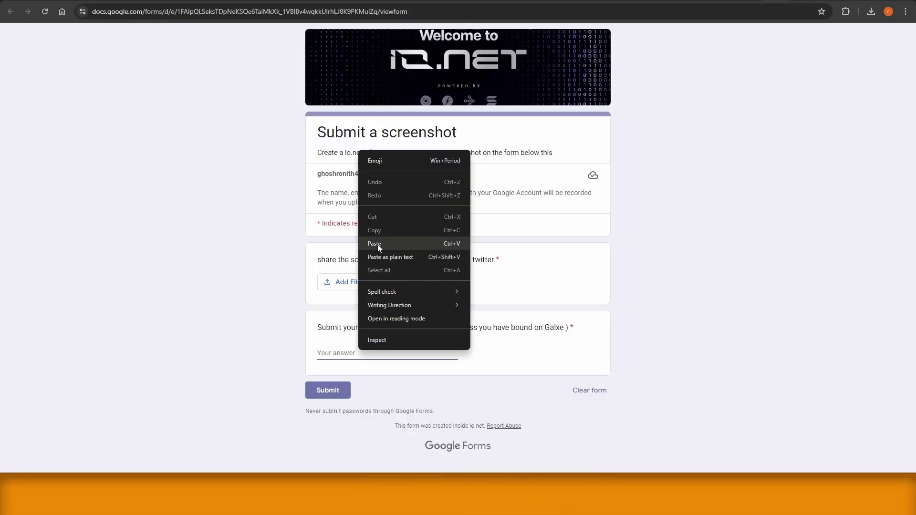
{"action": "left_click", "coordinate": [377, 244]}
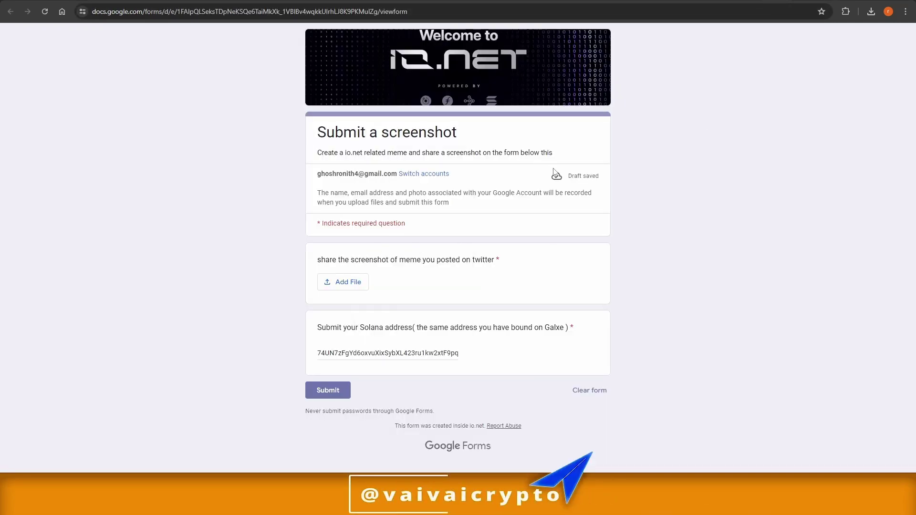
Return to the Galxe Social Engagement Season 3 quest and refresh the verification of the "Submit a screenshot of your meme" task.
{"action": "left_click", "coordinate": [754, 2]}
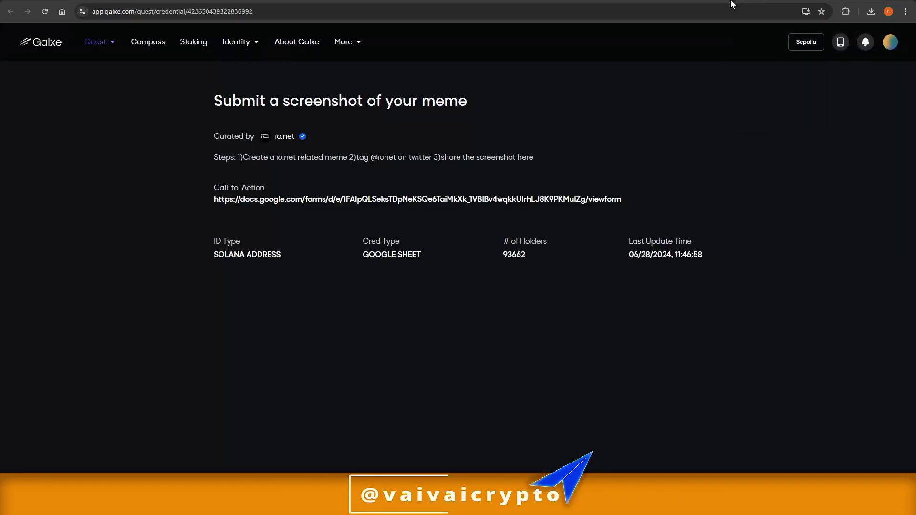
{"action": "left_click", "coordinate": [692, 2]}
{"action": "left_click", "coordinate": [849, 279]}
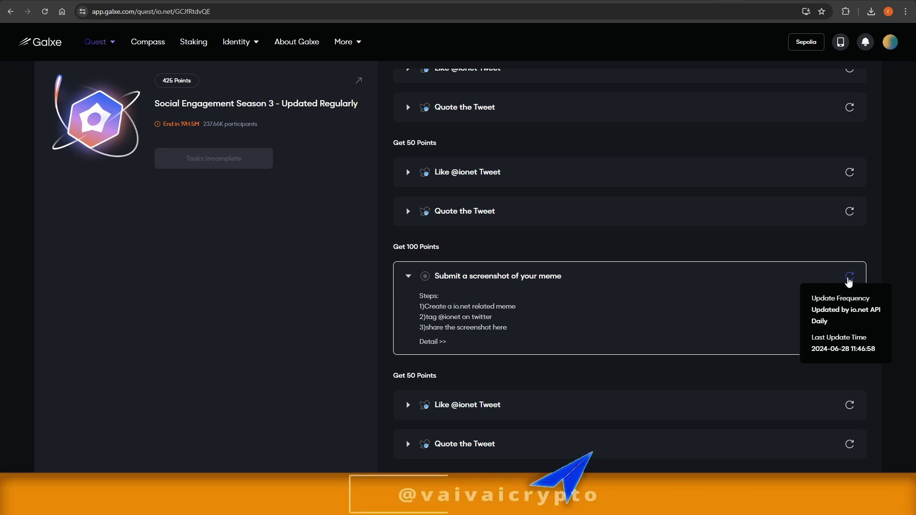
{"action": "left_click", "coordinate": [850, 277]}
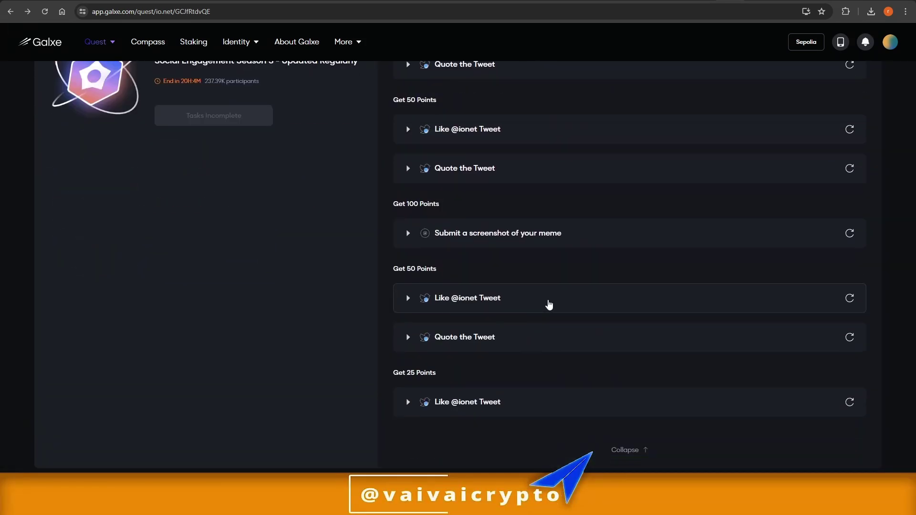
Review the remaining Season 3 tasks and open the separate page of the "Social Engagement Season 3 - Updated Regularly" quest.
{"action": "scroll", "coordinate": [549, 305], "scroll_direction": "down", "scroll_amount": 3}
{"action": "scroll", "coordinate": [530, 302], "scroll_direction": "up", "scroll_amount": 3}
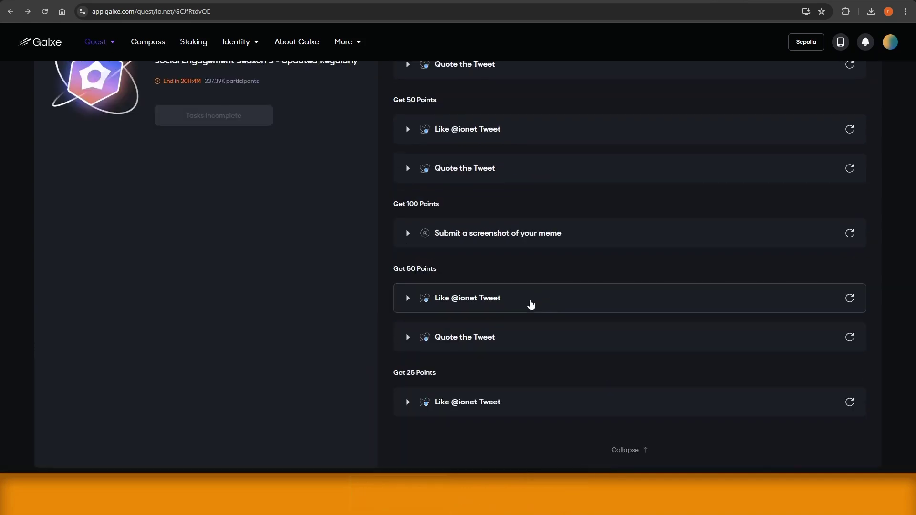
{"action": "scroll", "coordinate": [405, 285], "scroll_direction": "up", "scroll_amount": 5}
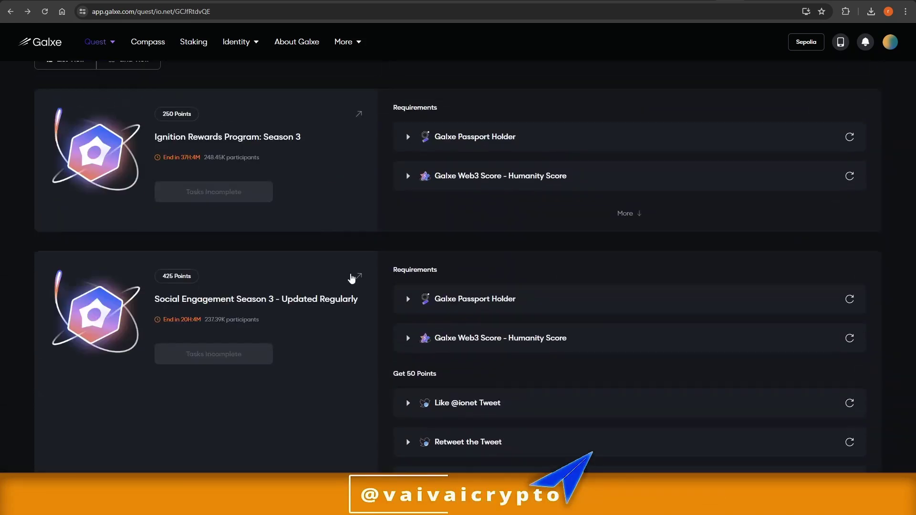
{"action": "left_click", "coordinate": [356, 281]}
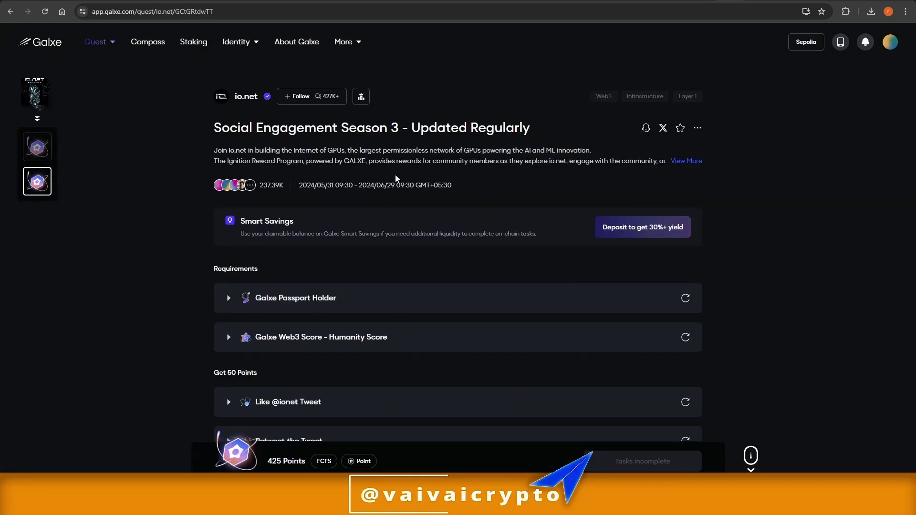
Go back to io.net's space page on Galxe and view its list of active quests.
{"action": "key", "text": "alt+Left"}
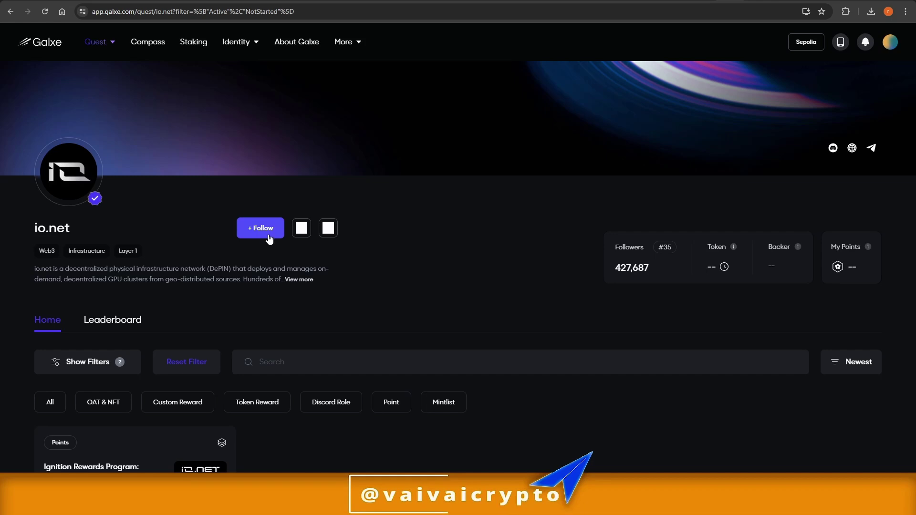
{"action": "scroll", "coordinate": [472, 288], "scroll_direction": "down", "scroll_amount": 5}
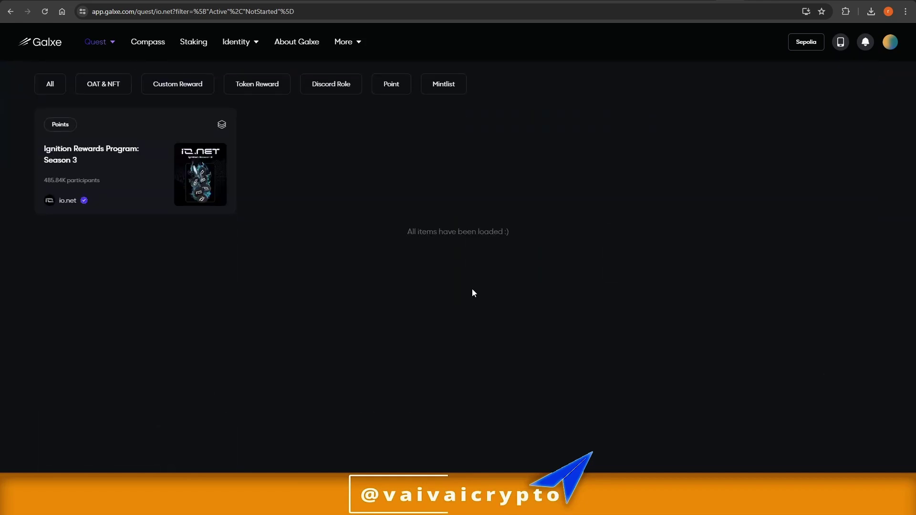